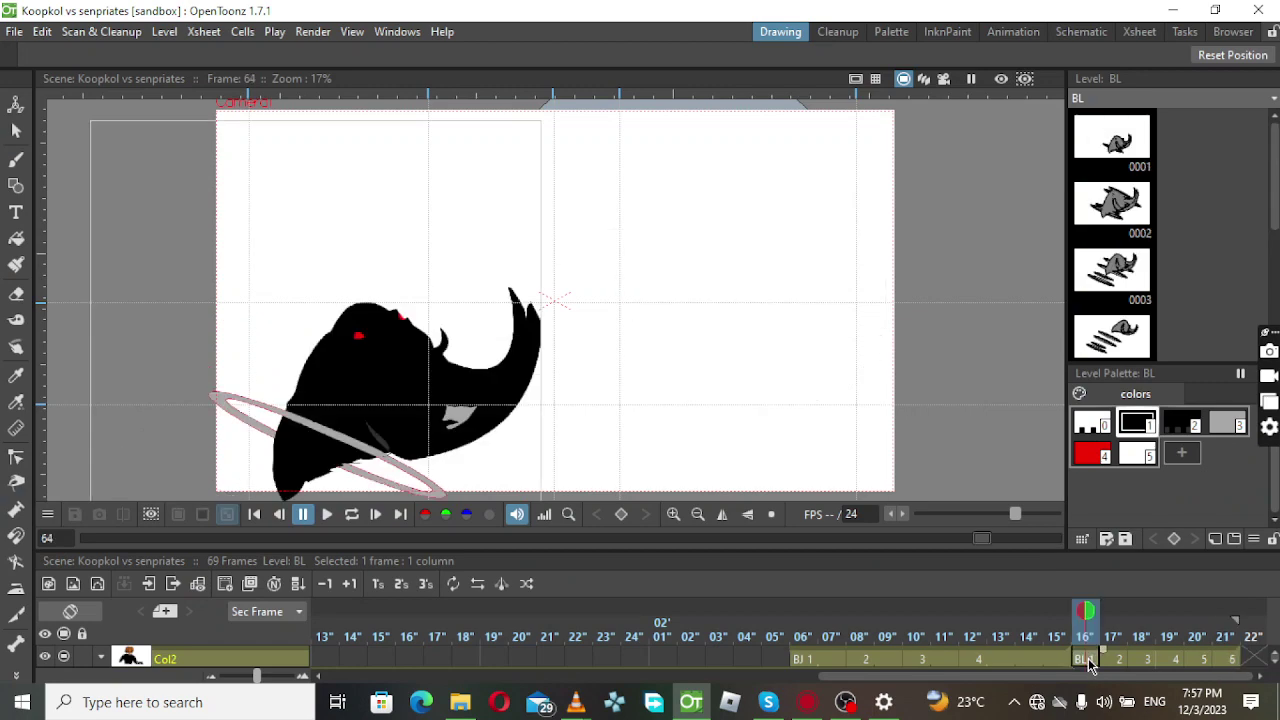
Reframe the six BL drawings on 2's so each one is held for two frames.
left_click_drag(1089, 664, 1220, 666)
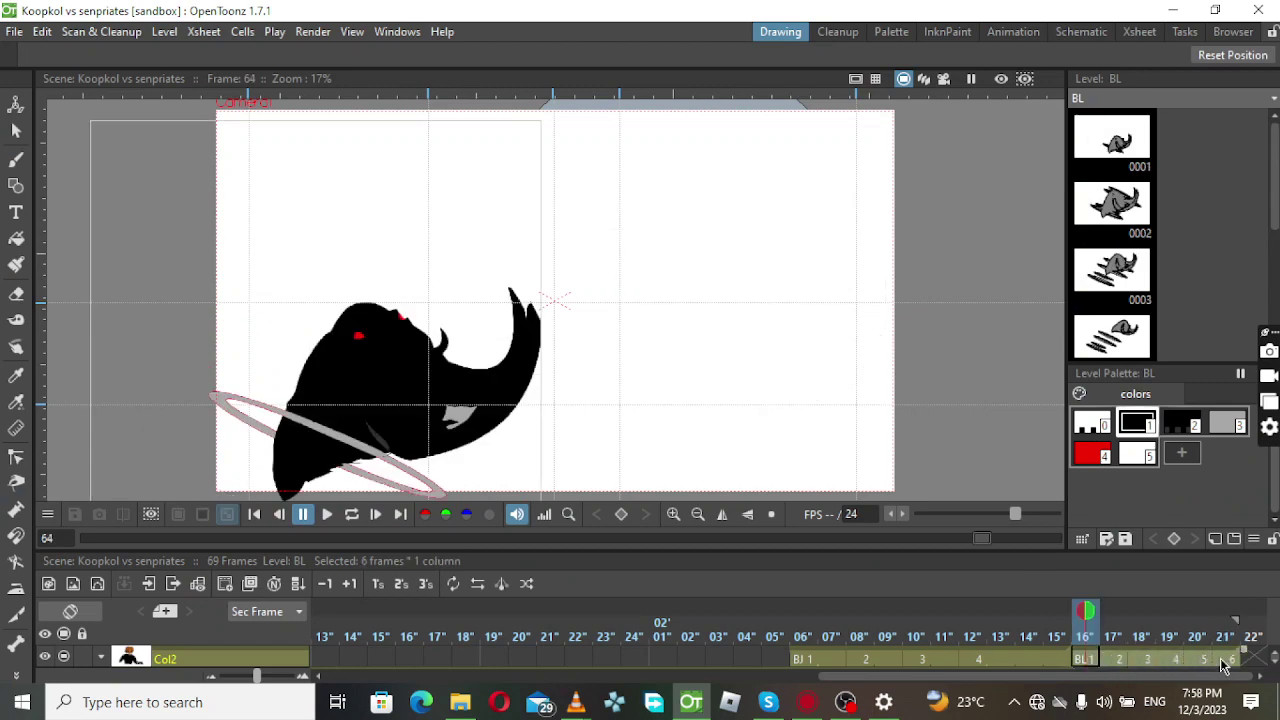
right_click(1222, 666)
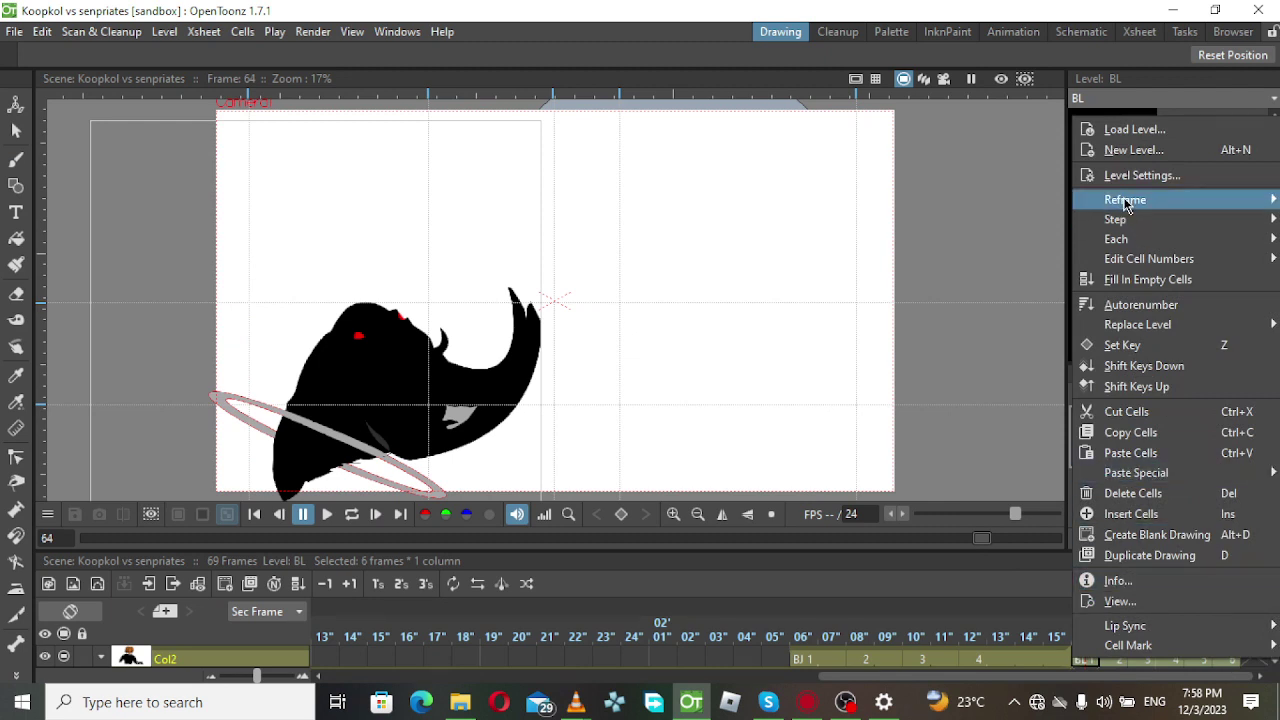
mouse_move(1126, 203)
left_click(987, 221)
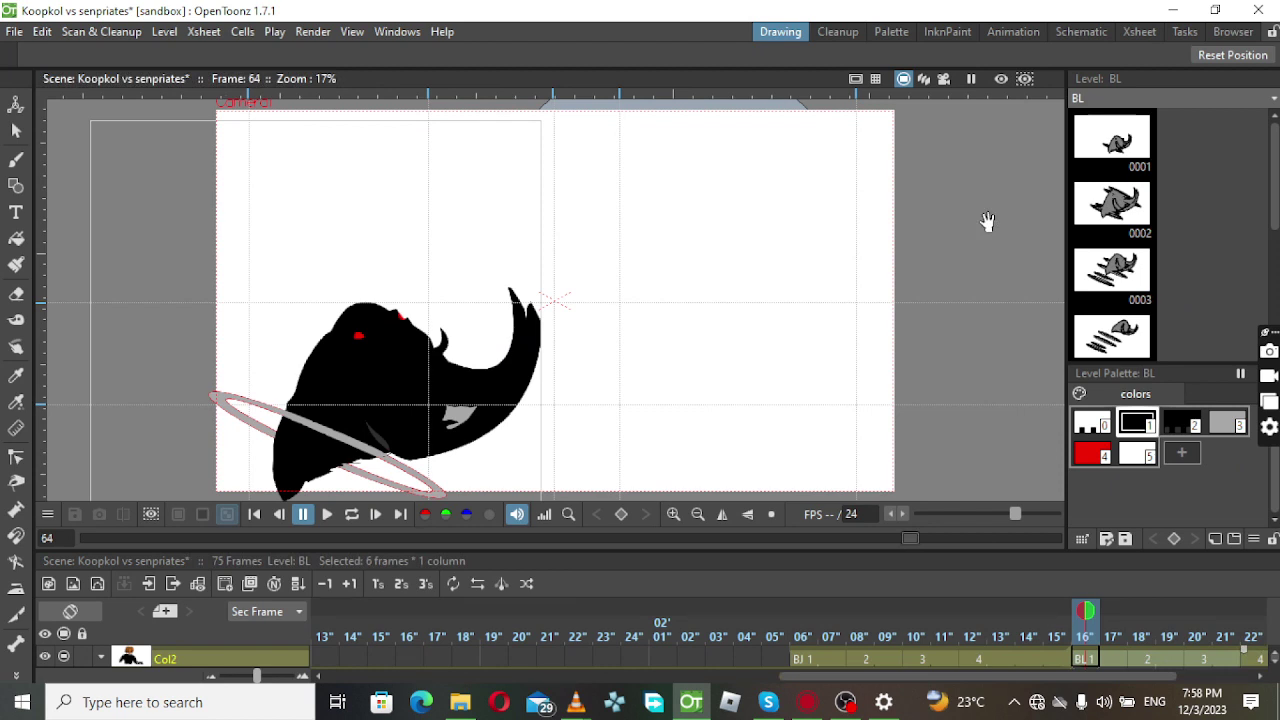
Examine BL drawings 4, 5 and 6 at their new timing in the timeline.
left_click_drag(1057, 677, 1145, 690)
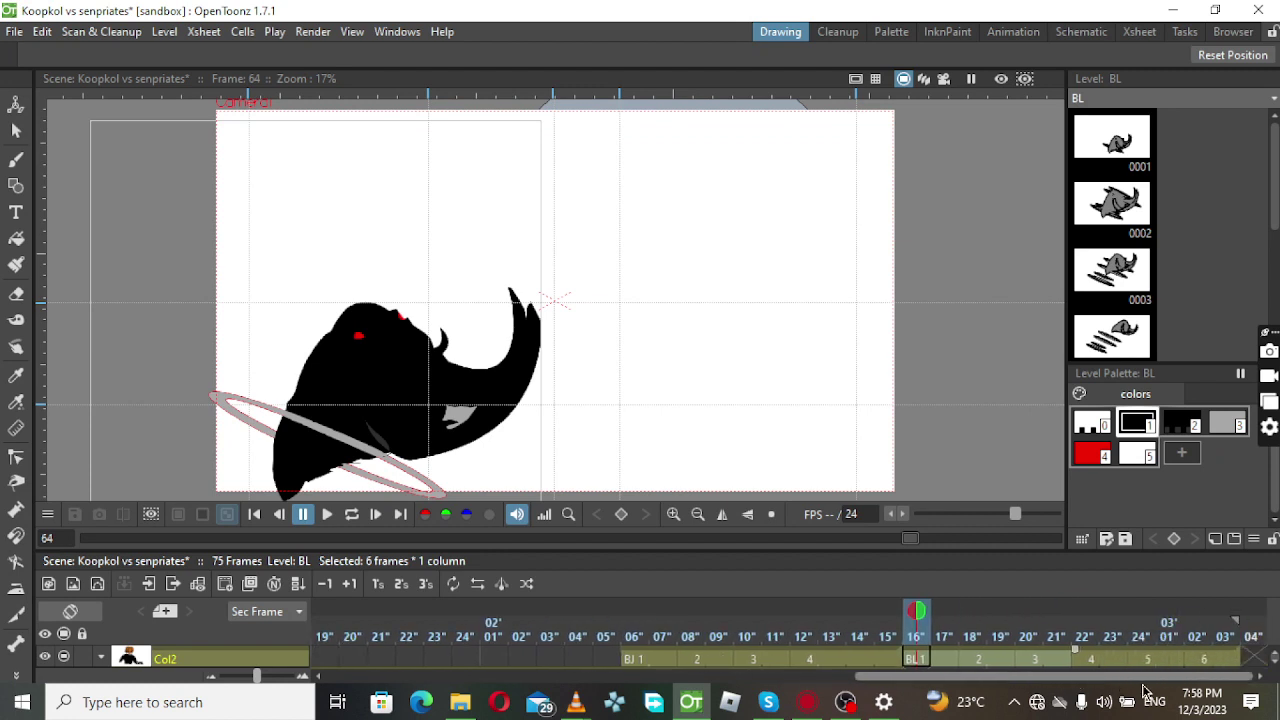
left_click(1091, 662)
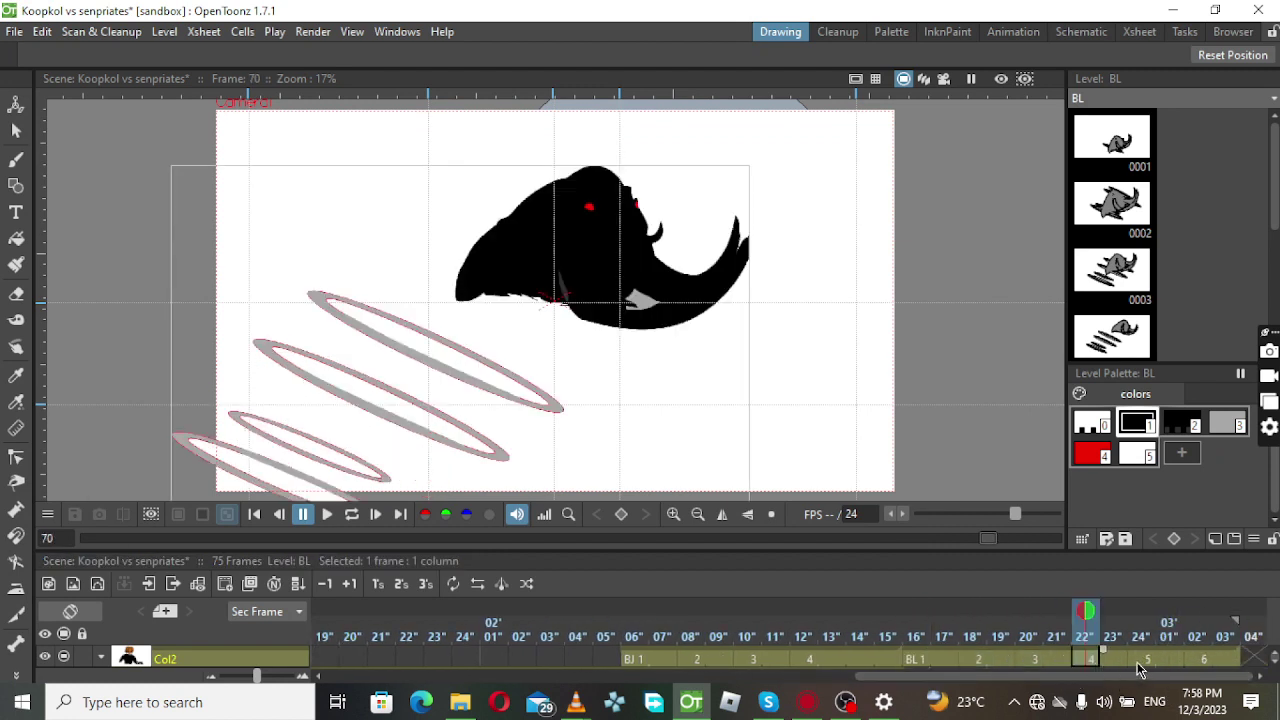
left_click(1136, 660)
left_click(1200, 661)
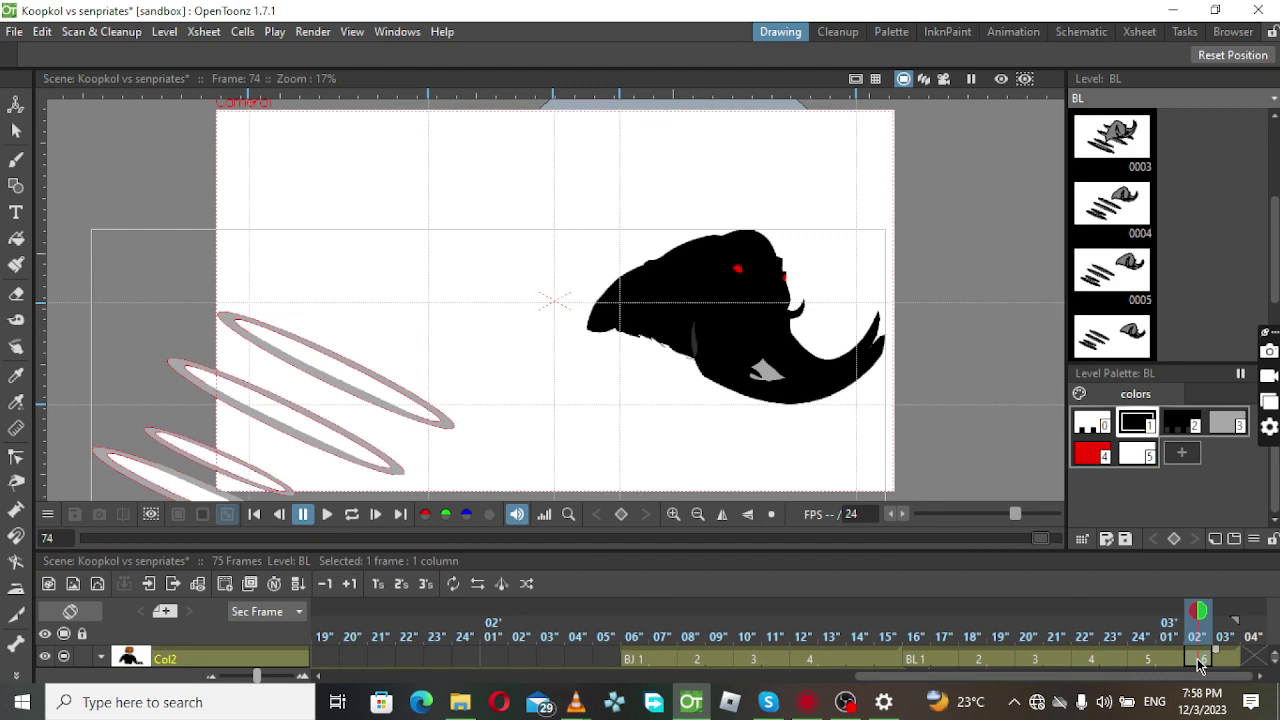
Play the scene in a loop from the start of the BJ drawings, and stop the playback.
left_click(618, 658)
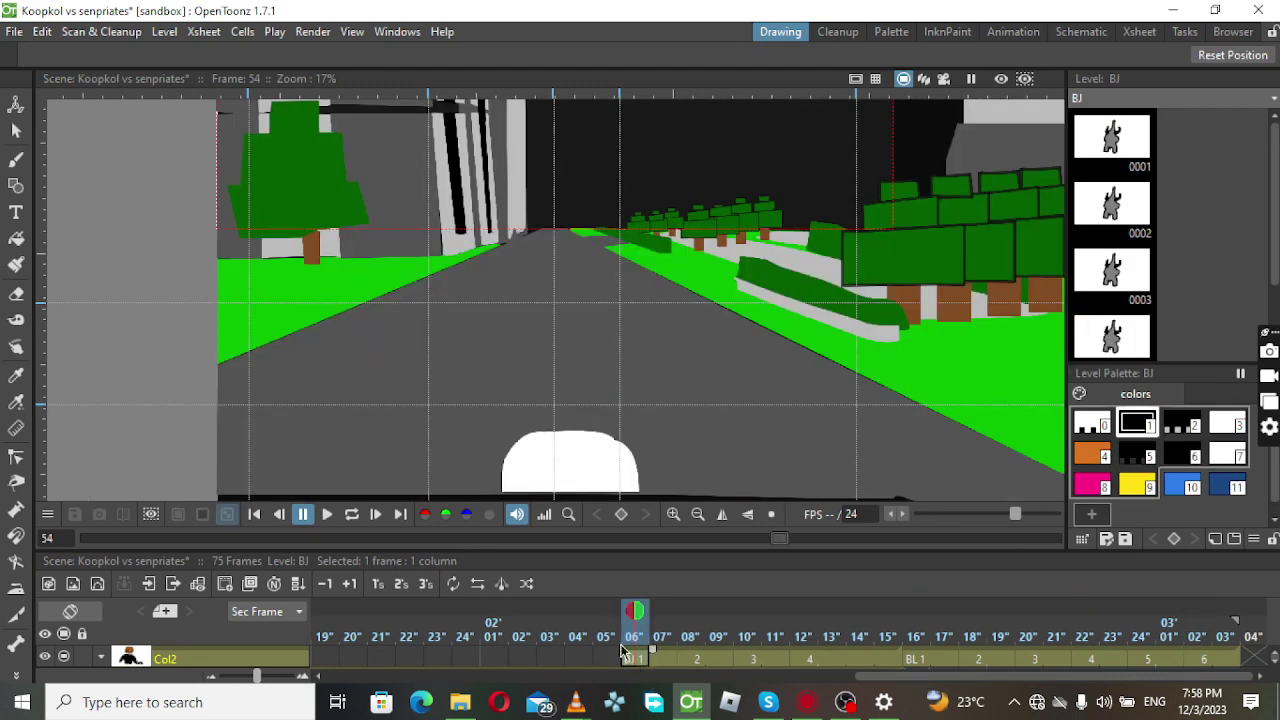
left_click(350, 515)
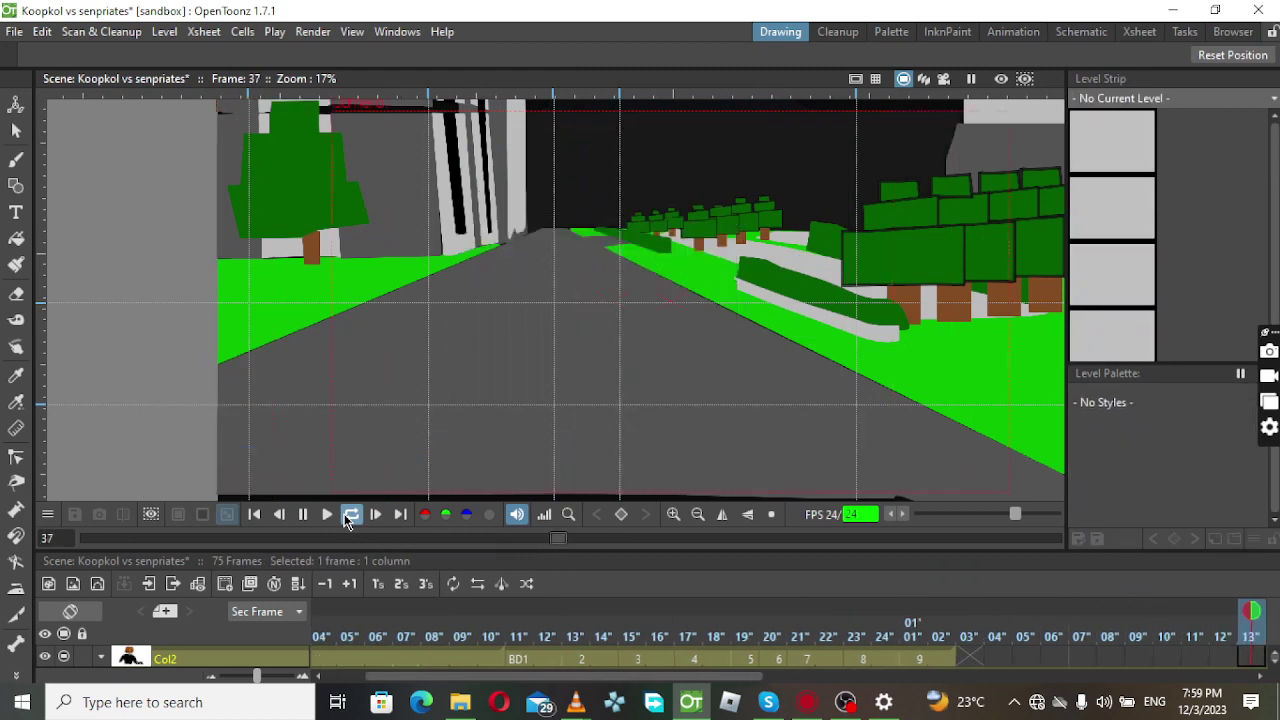
left_click(302, 514)
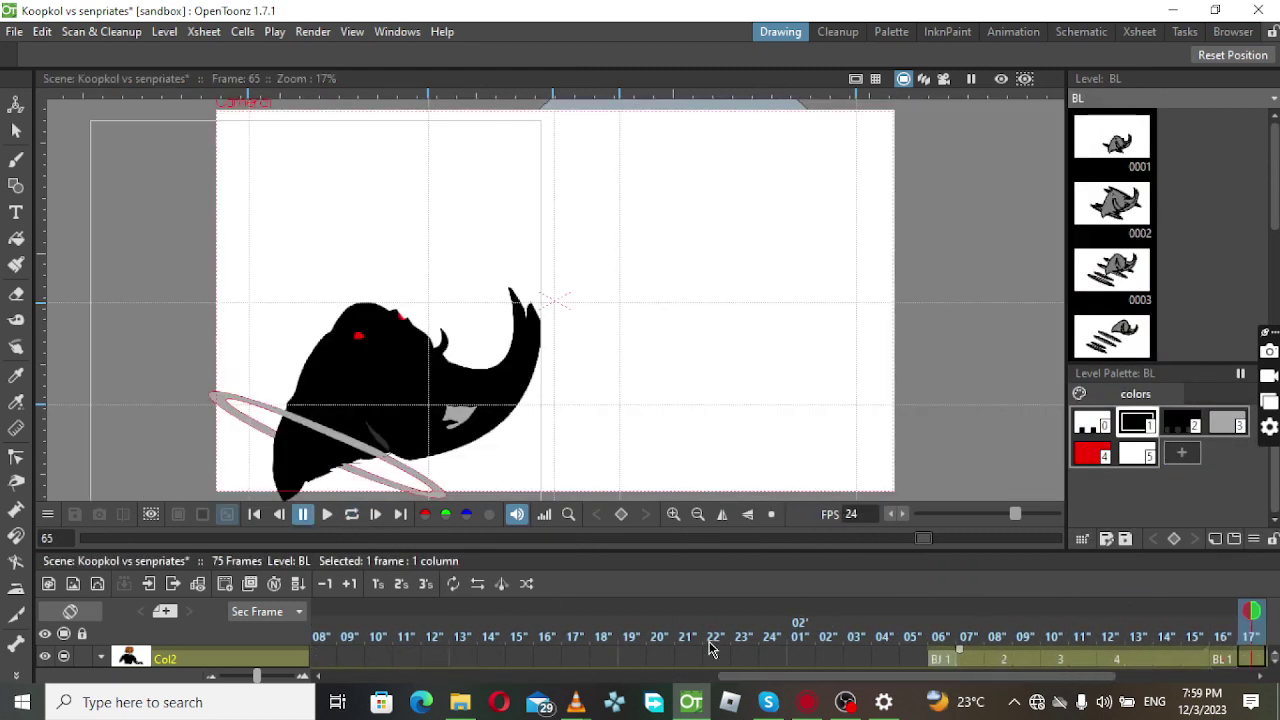
Step through BL drawings 2 to 4 and turn on the onion skin for the frame before drawing 4.
left_click_drag(740, 677, 880, 680)
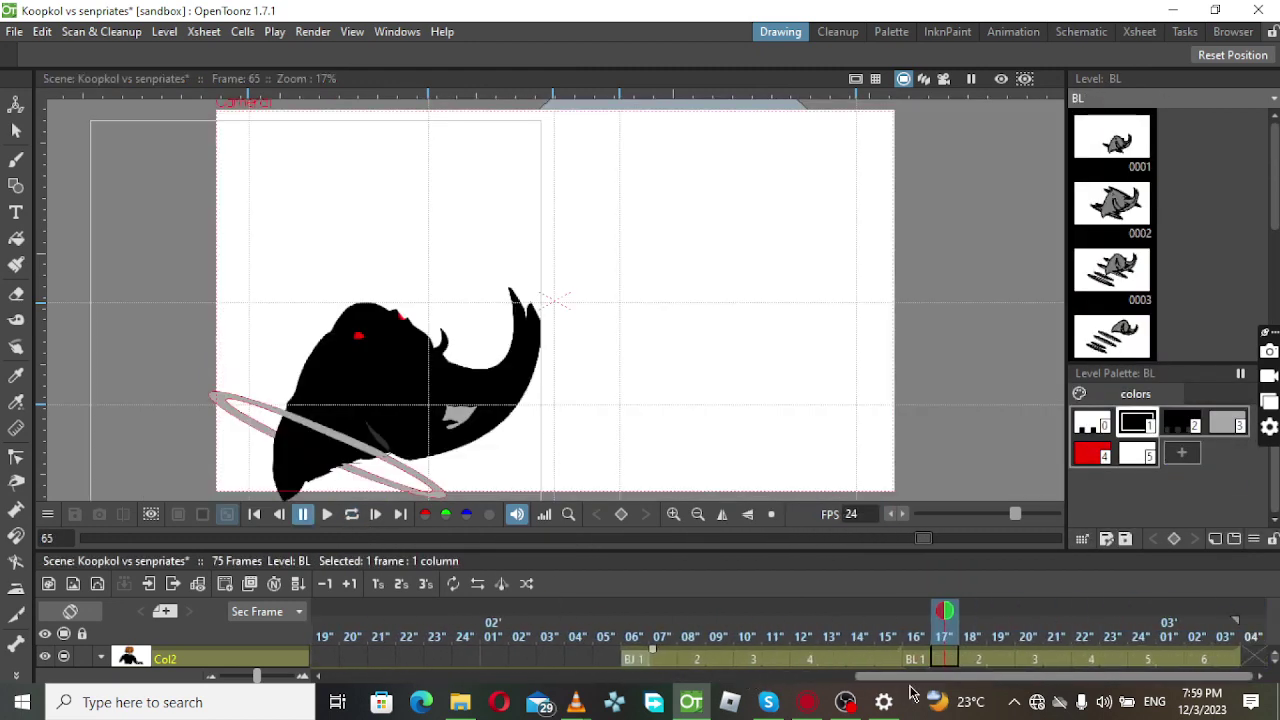
left_click(977, 660)
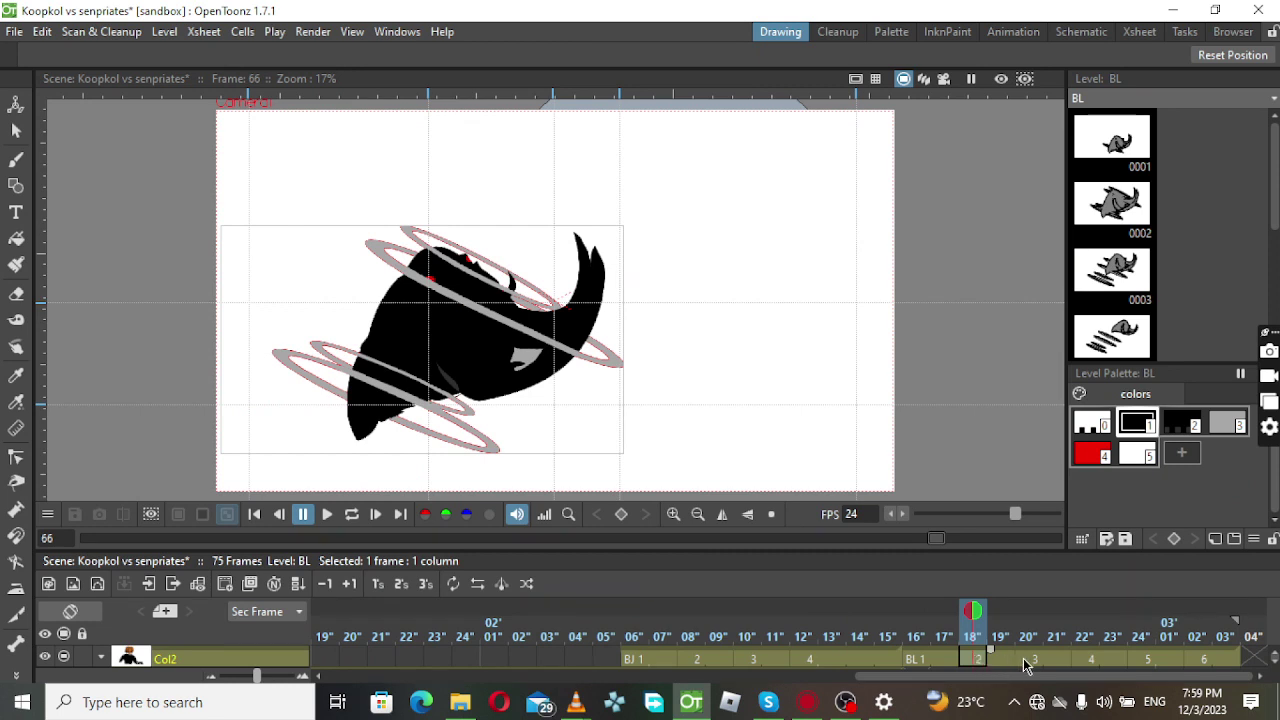
left_click(1025, 662)
left_click(1087, 660)
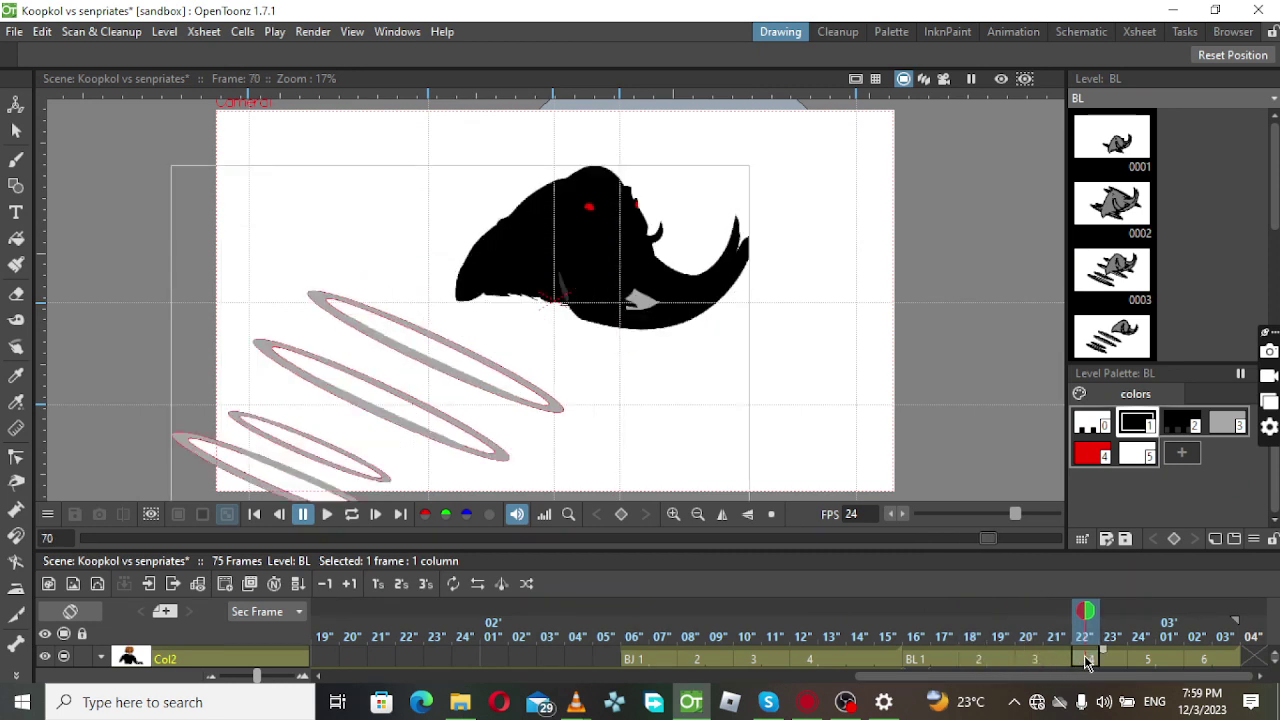
left_click(1059, 610)
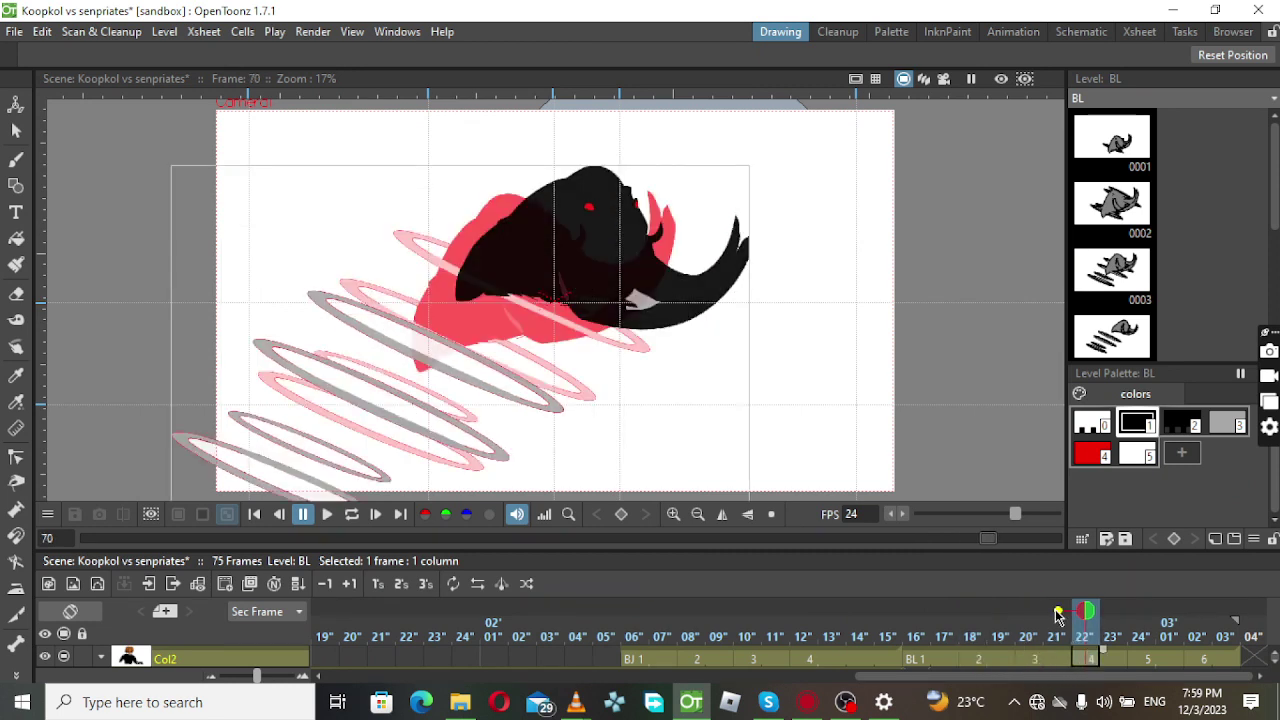
Move the four grey ellipses in BL drawing 4 about 109 mm right and 78 mm up onto the onion-skinned ones.
key("s")
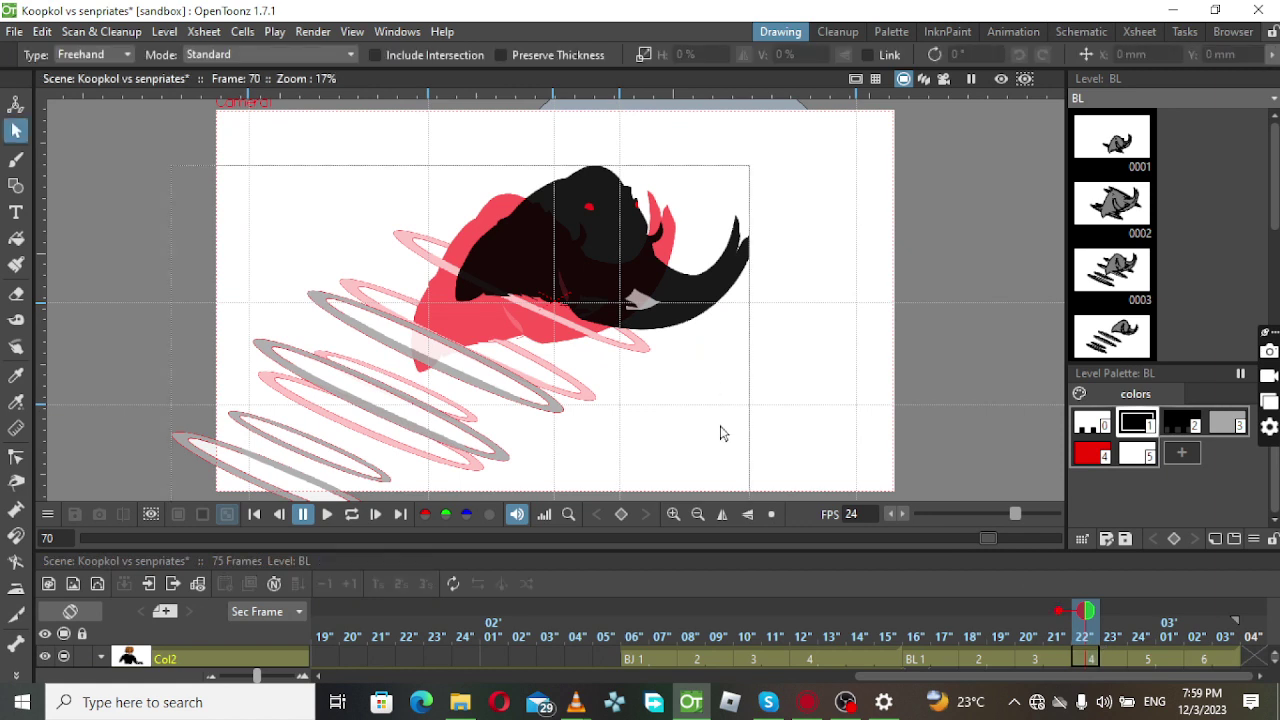
key("space")
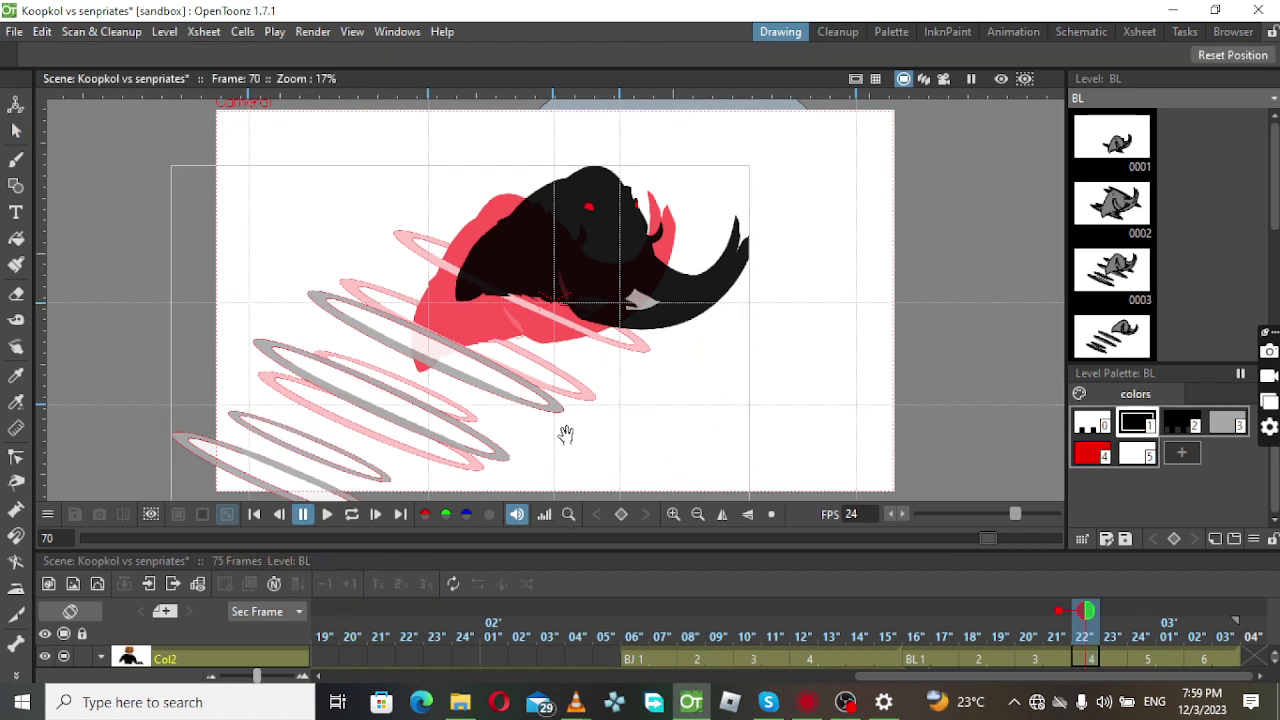
mouse_move(579, 428)
left_mouse_down()
mouse_move(603, 376)
mouse_move(550, 282)
mouse_move(221, 290)
left_mouse_up()
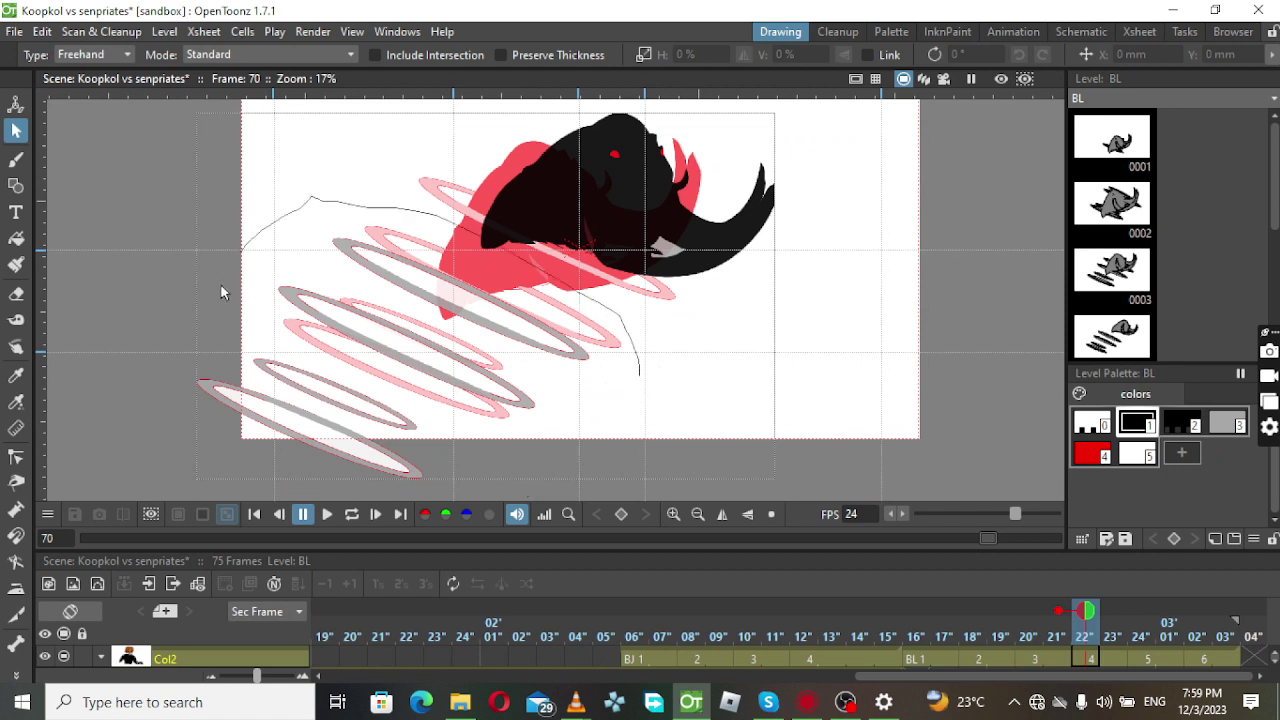
mouse_move(319, 493)
left_mouse_down()
mouse_move(478, 495)
mouse_move(584, 412)
mouse_move(609, 364)
mouse_move(645, 367)
left_mouse_up()
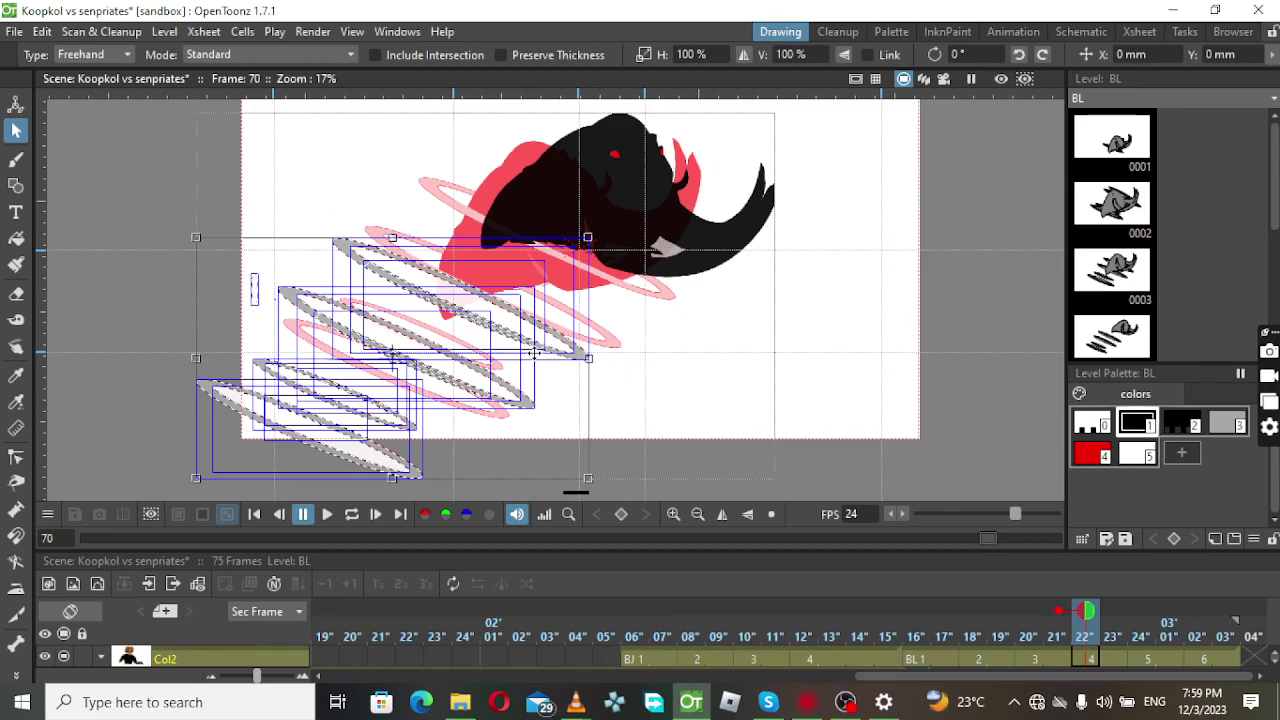
mouse_move(535, 352)
left_mouse_down()
mouse_move(586, 301)
mouse_move(620, 294)
left_mouse_up()
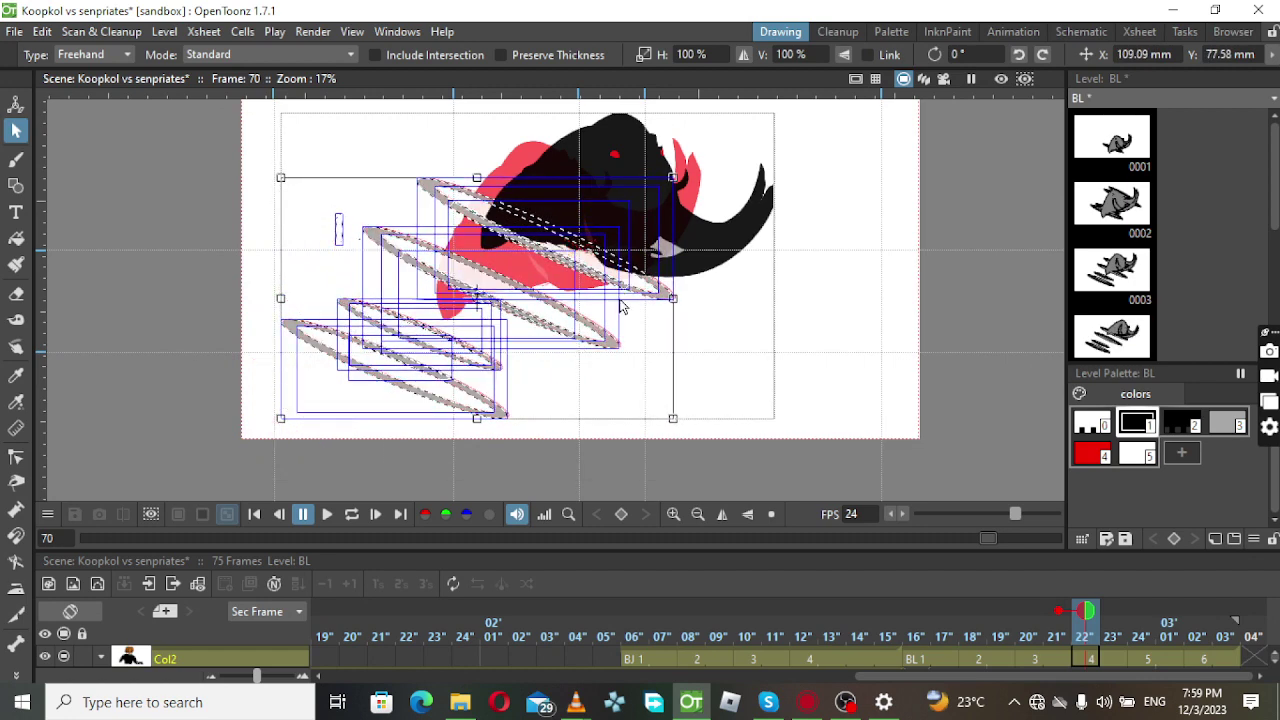
left_click(753, 341)
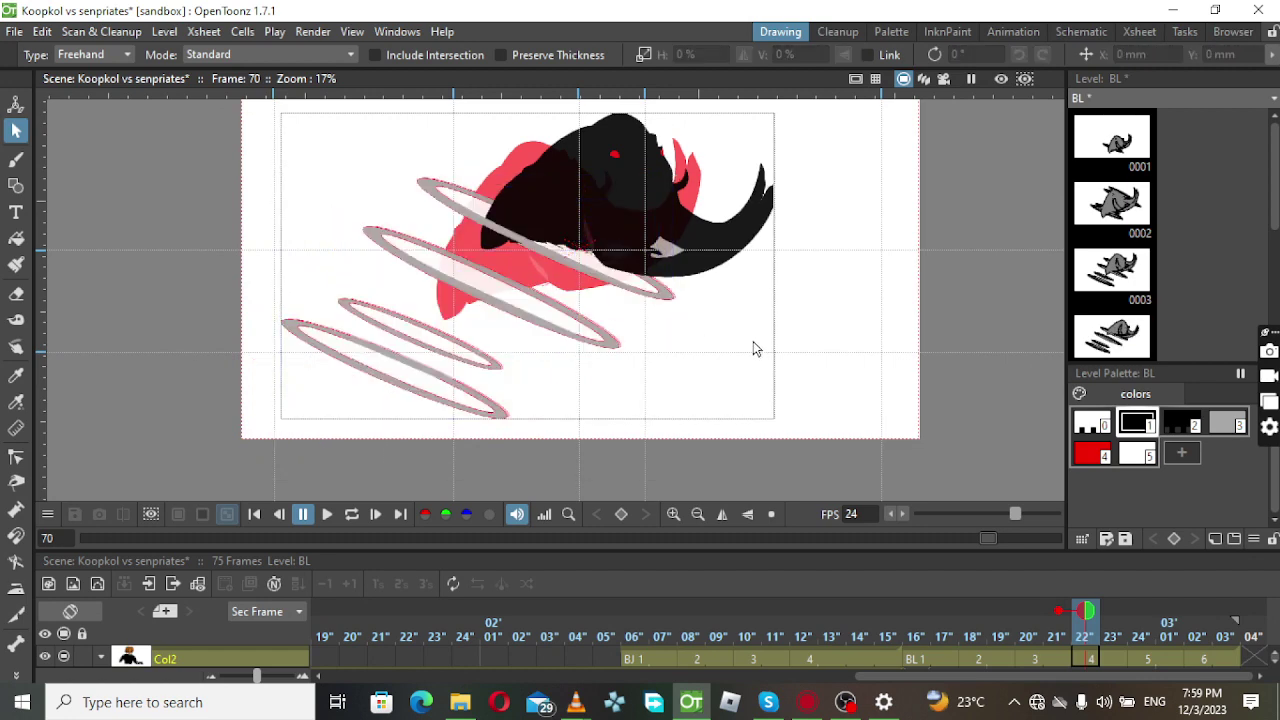
Move the uppermost grey ellipse in BL drawing 4 about 119 mm left and 93 mm down, between the other ellipses.
left_click(655, 298)
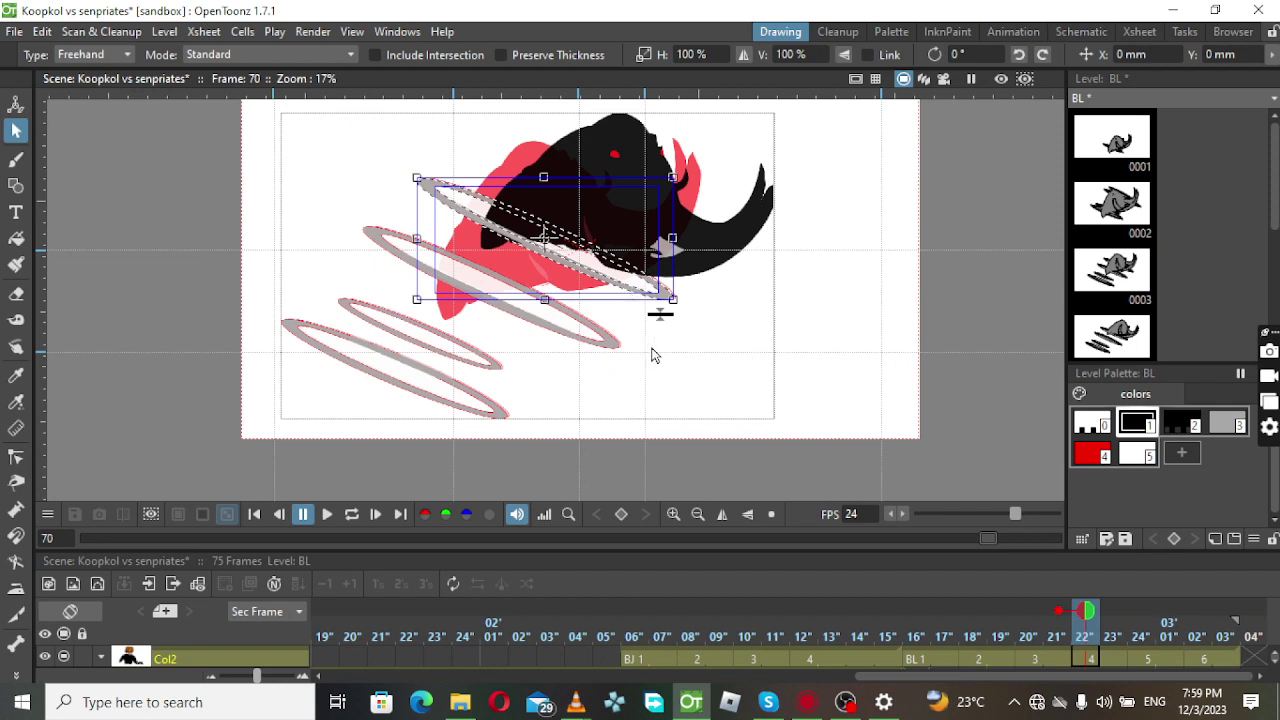
mouse_move(690, 352)
left_mouse_down()
mouse_move(640, 317)
mouse_move(519, 275)
mouse_move(414, 214)
mouse_move(393, 178)
mouse_move(453, 148)
mouse_move(590, 191)
mouse_move(682, 244)
mouse_move(719, 331)
mouse_move(684, 360)
mouse_move(693, 315)
mouse_move(608, 258)
left_mouse_up()
left_click(702, 379)
mouse_move(540, 214)
left_mouse_down()
mouse_move(434, 155)
mouse_move(382, 193)
mouse_move(491, 270)
mouse_move(565, 284)
mouse_move(684, 350)
left_mouse_up()
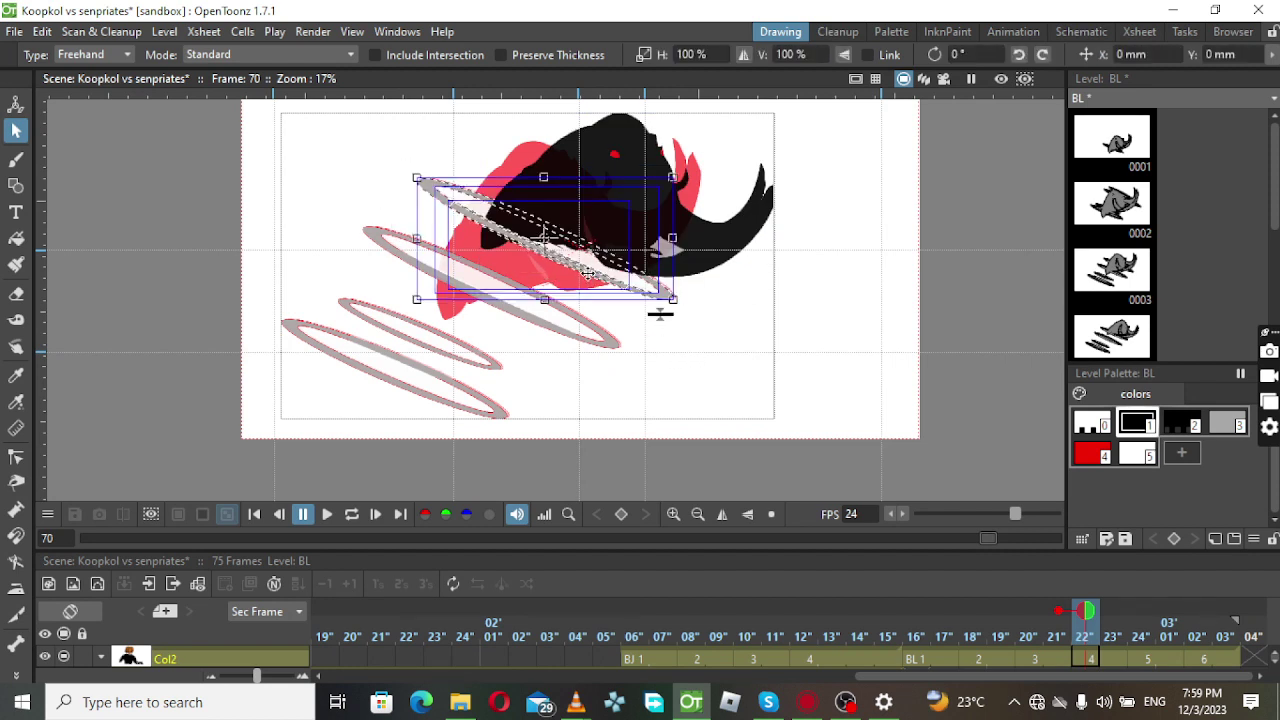
left_click_drag(586, 277, 495, 345)
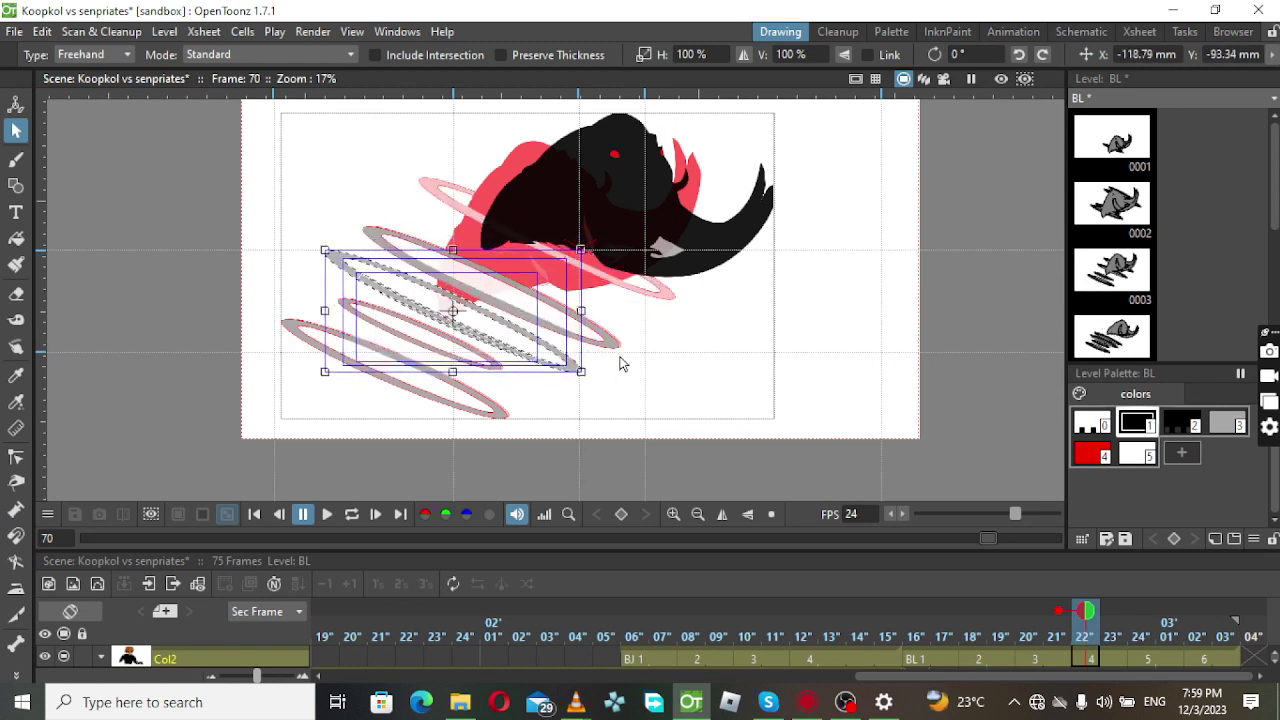
left_click(645, 389)
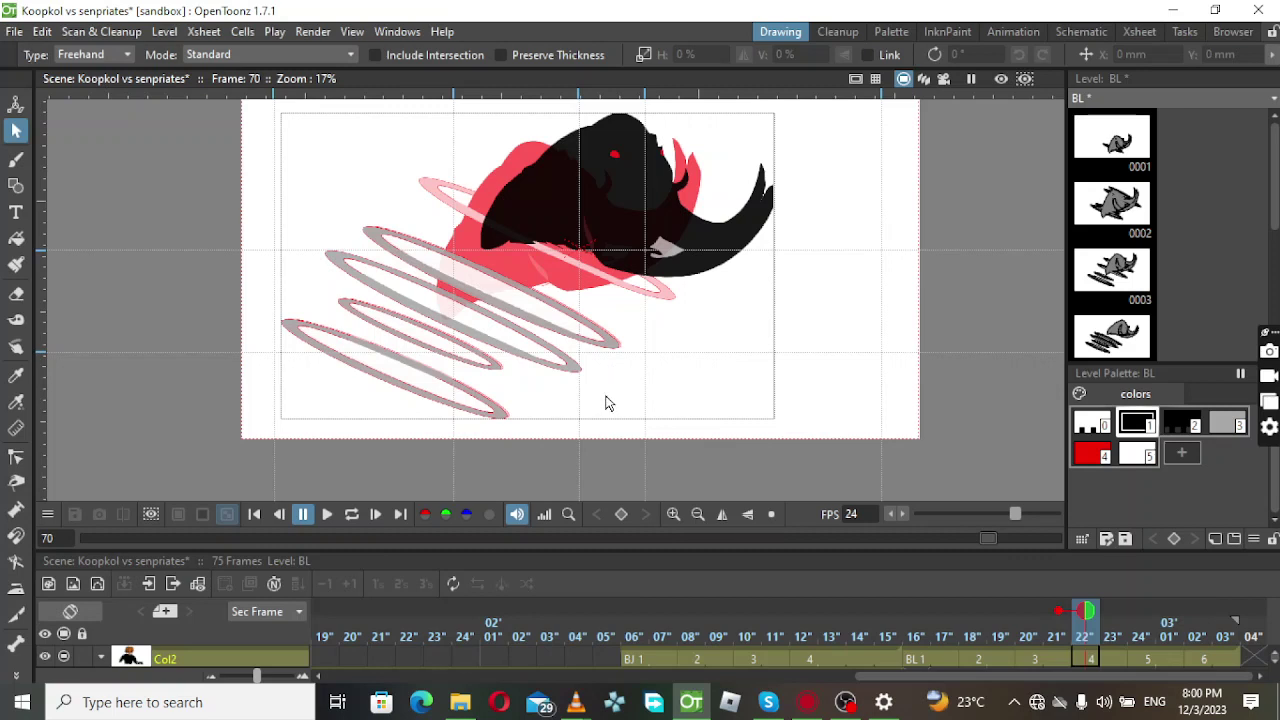
Replace the grey ellipses in BL drawing 5 with a copy of those from drawing 4.
mouse_move(646, 351)
left_mouse_down()
mouse_move(580, 285)
mouse_move(436, 216)
mouse_move(328, 195)
mouse_move(242, 292)
mouse_move(274, 420)
mouse_move(447, 489)
mouse_move(625, 459)
mouse_move(650, 364)
left_mouse_up()
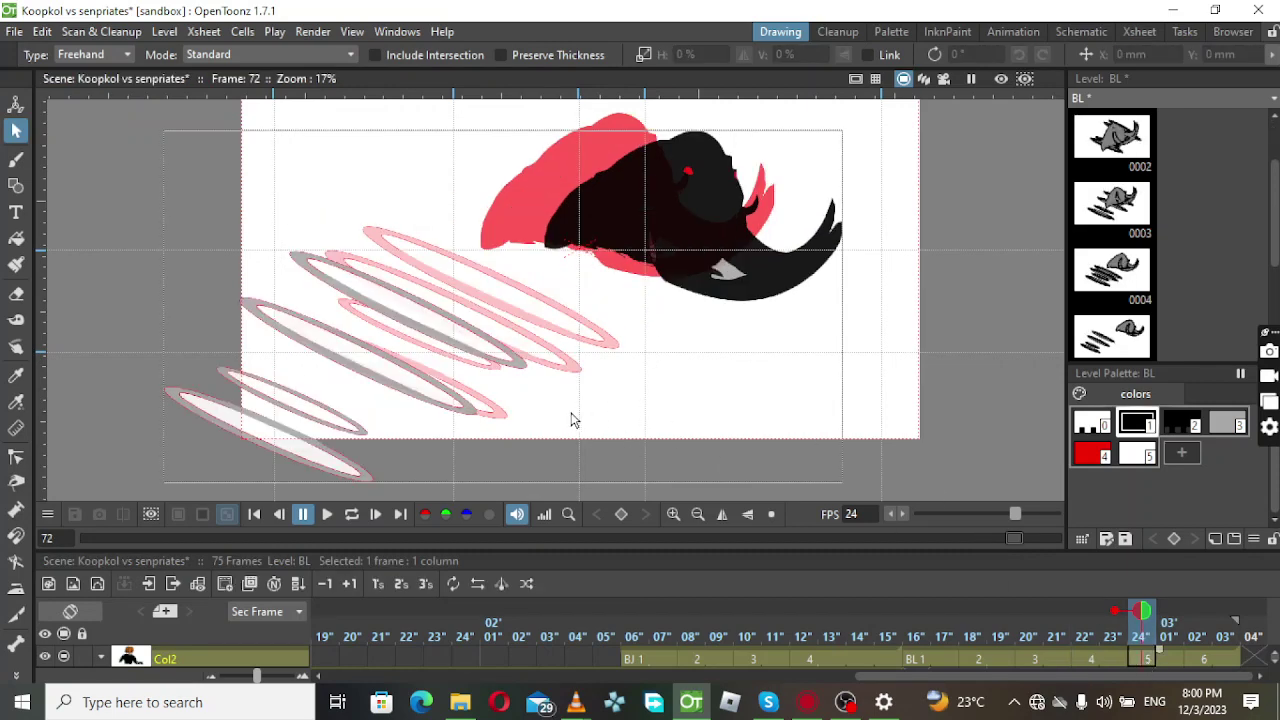
mouse_move(553, 435)
left_mouse_down()
mouse_move(535, 268)
mouse_move(199, 211)
mouse_move(70, 431)
mouse_move(237, 542)
mouse_move(496, 502)
mouse_move(556, 397)
left_mouse_up()
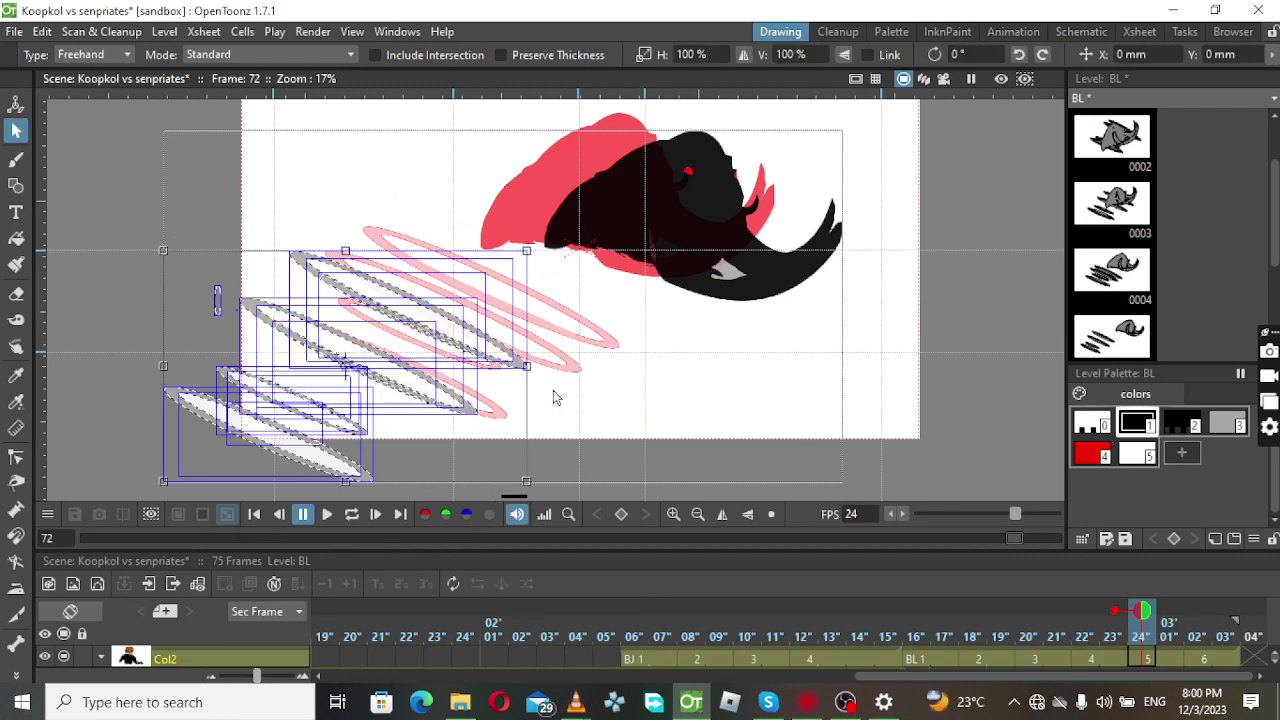
key("Delete")
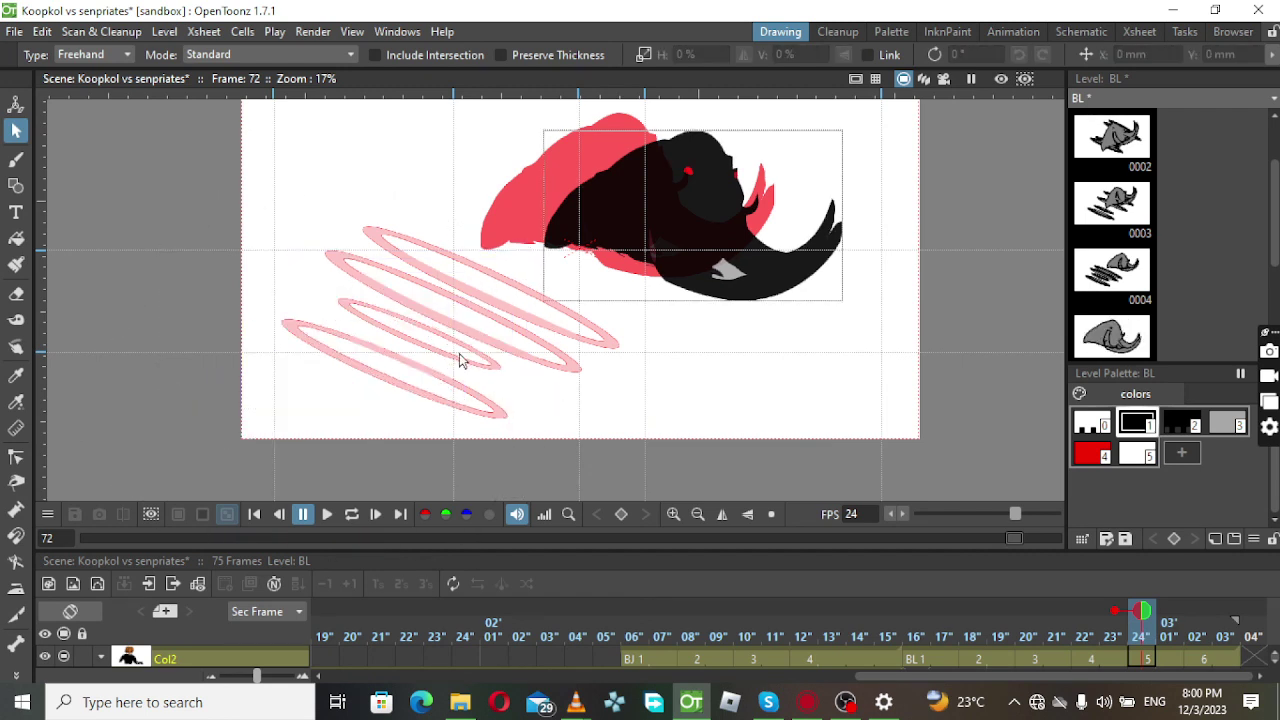
key("ctrl+z")
left_click(655, 385)
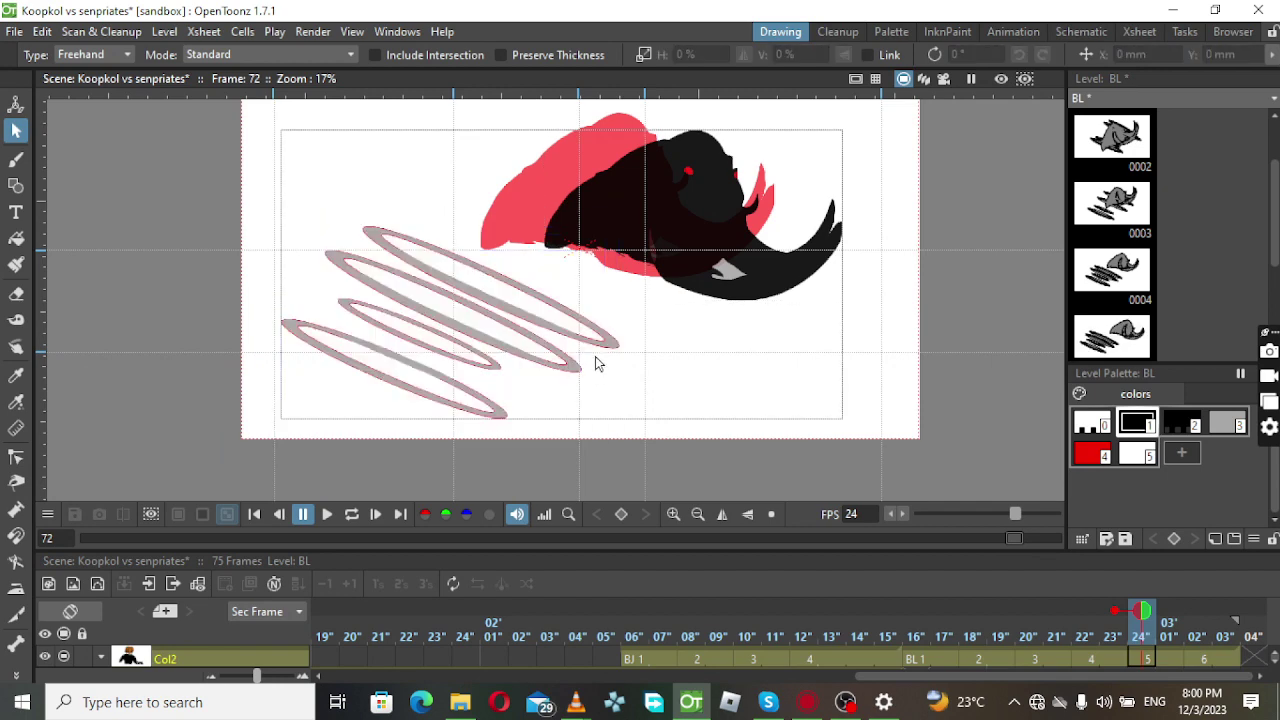
Move the small grey ellipse in BL drawing 5 down onto the lowest ellipse.
left_click(487, 366)
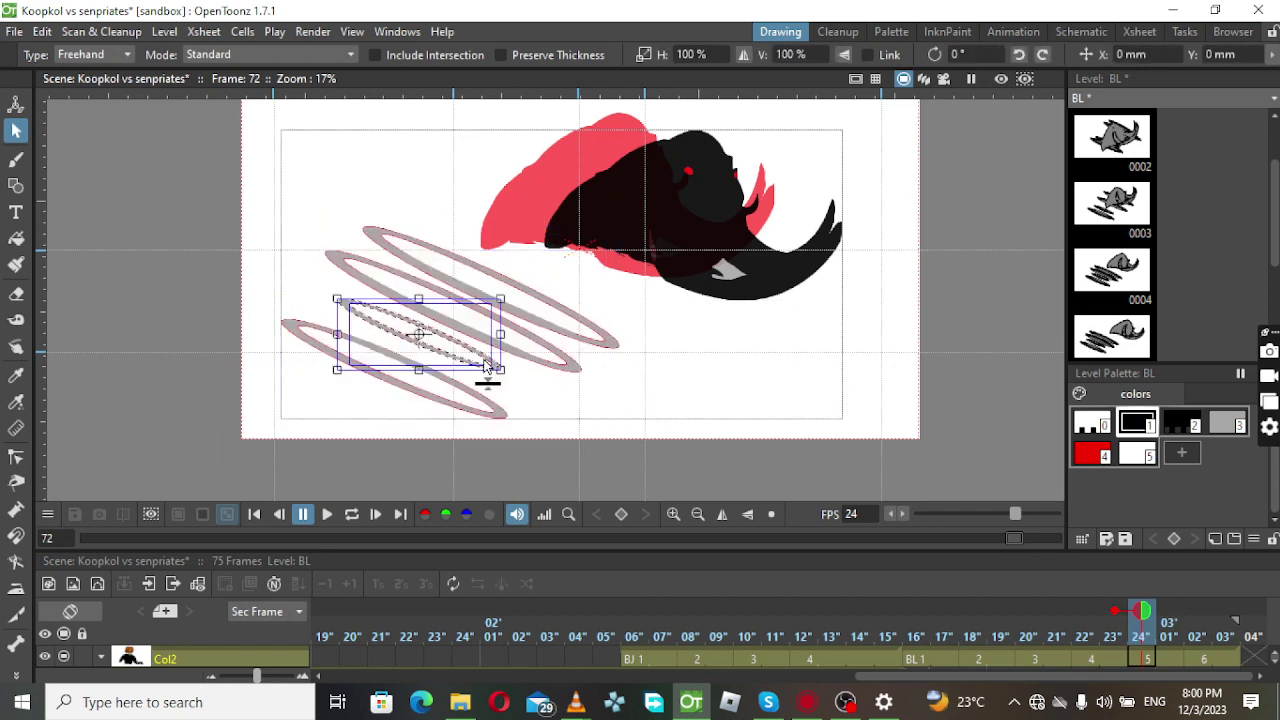
mouse_move(483, 362)
left_mouse_down()
mouse_move(467, 376)
mouse_move(563, 386)
mouse_move(603, 372)
mouse_move(467, 306)
left_mouse_up()
left_click(530, 377)
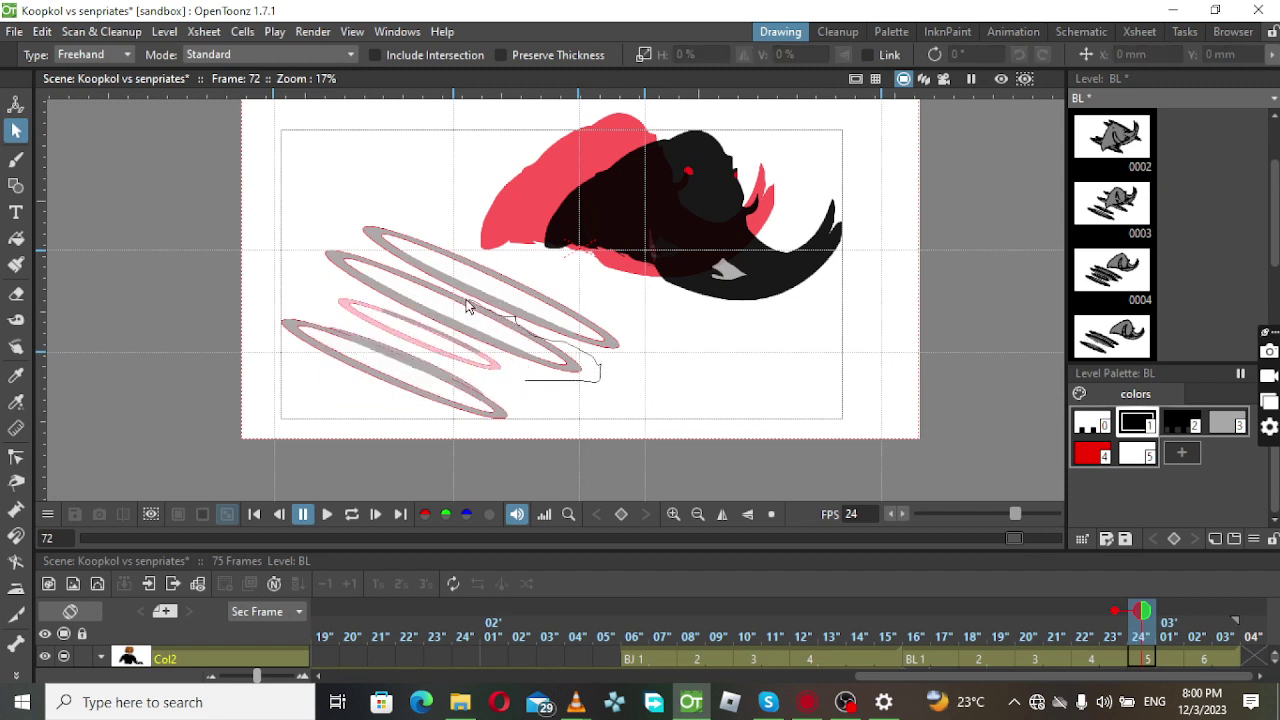
Shift BL drawing 5's second ellipse about 45 mm left and 61 mm down, and its top ellipse about 72 mm left and 67 mm down.
left_click_drag(418, 272, 276, 237)
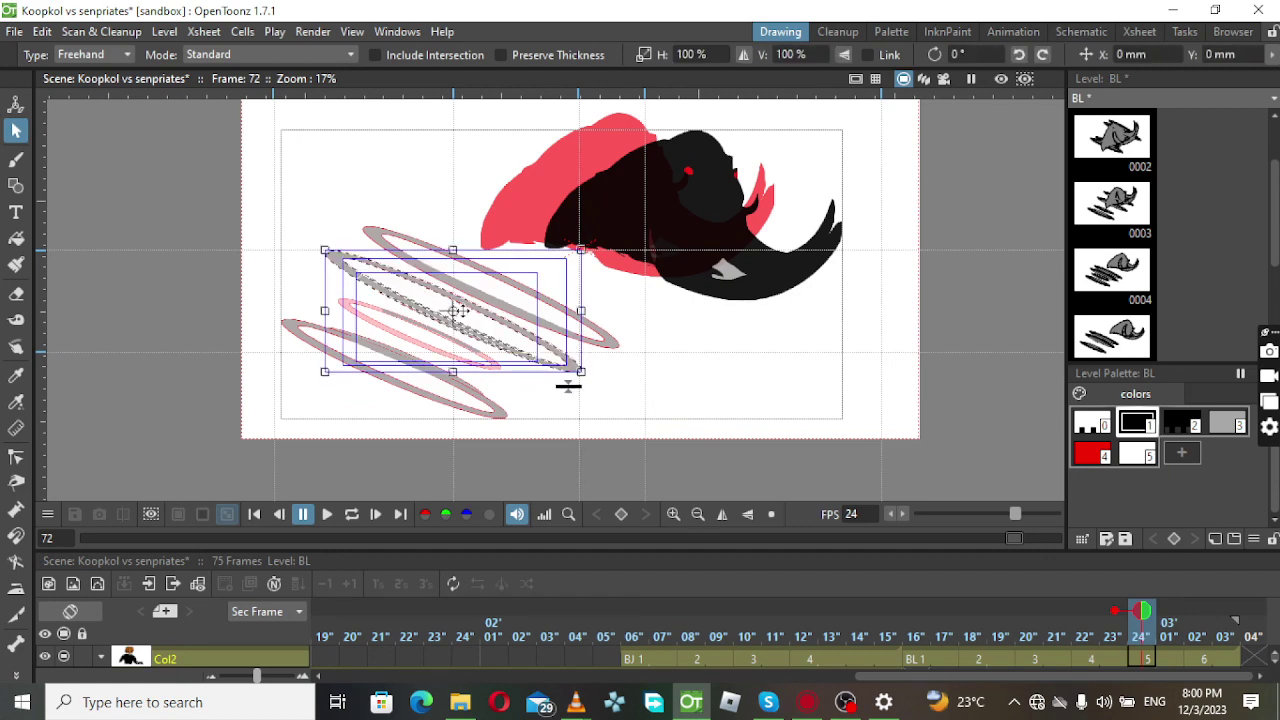
left_click_drag(457, 307, 425, 350)
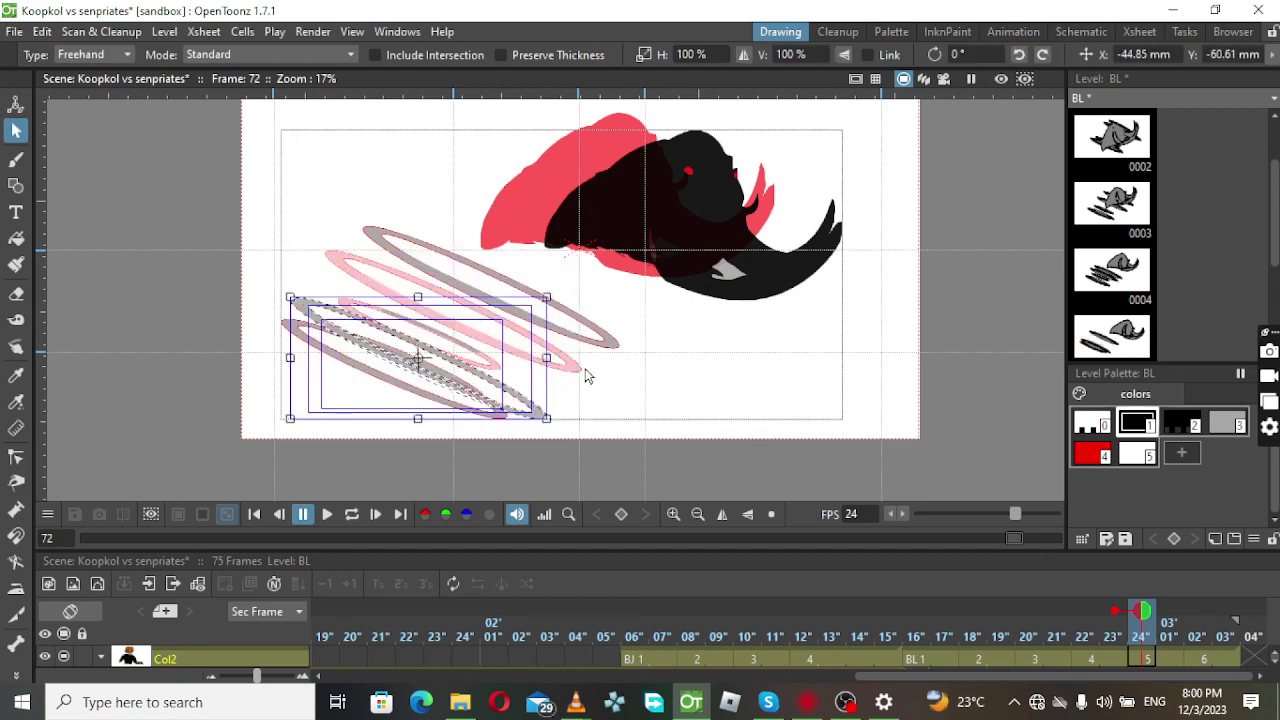
left_click(612, 386)
mouse_move(570, 378)
left_mouse_down()
mouse_move(684, 367)
mouse_move(643, 301)
mouse_move(559, 240)
mouse_move(376, 186)
mouse_move(308, 246)
mouse_move(379, 323)
mouse_move(471, 364)
mouse_move(582, 382)
left_mouse_up()
left_click_drag(562, 328, 506, 375)
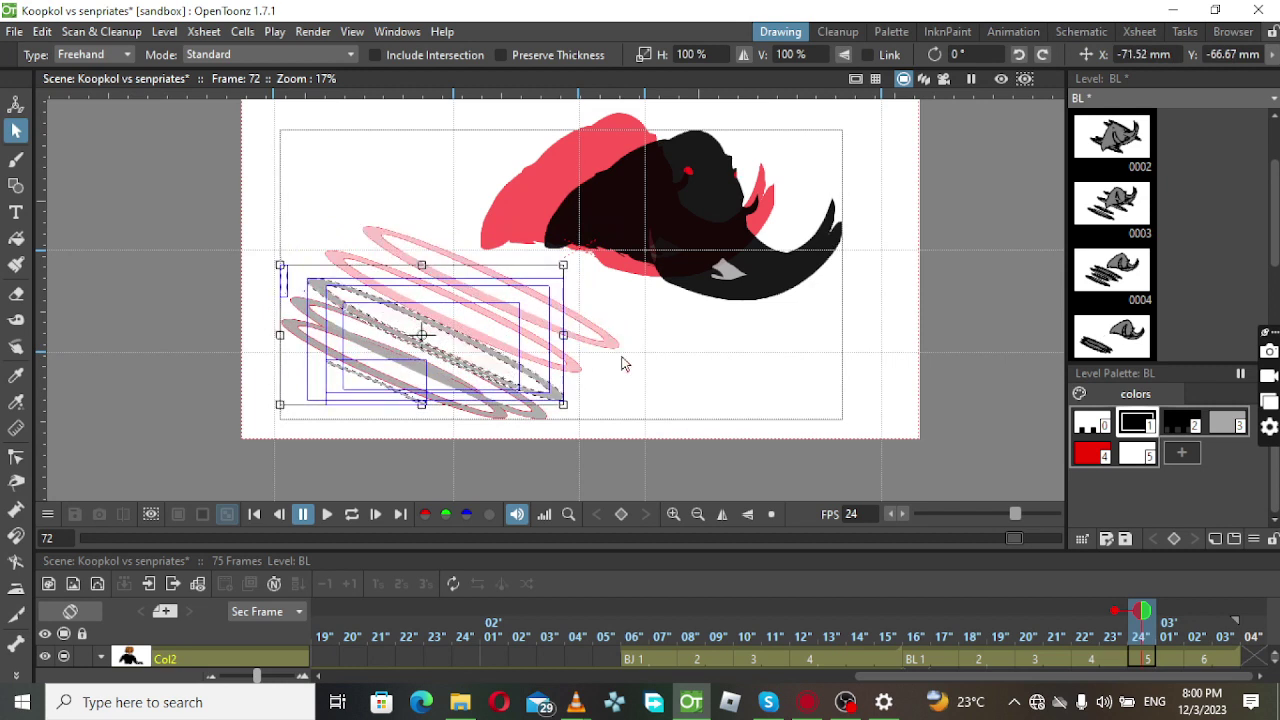
left_click(756, 349)
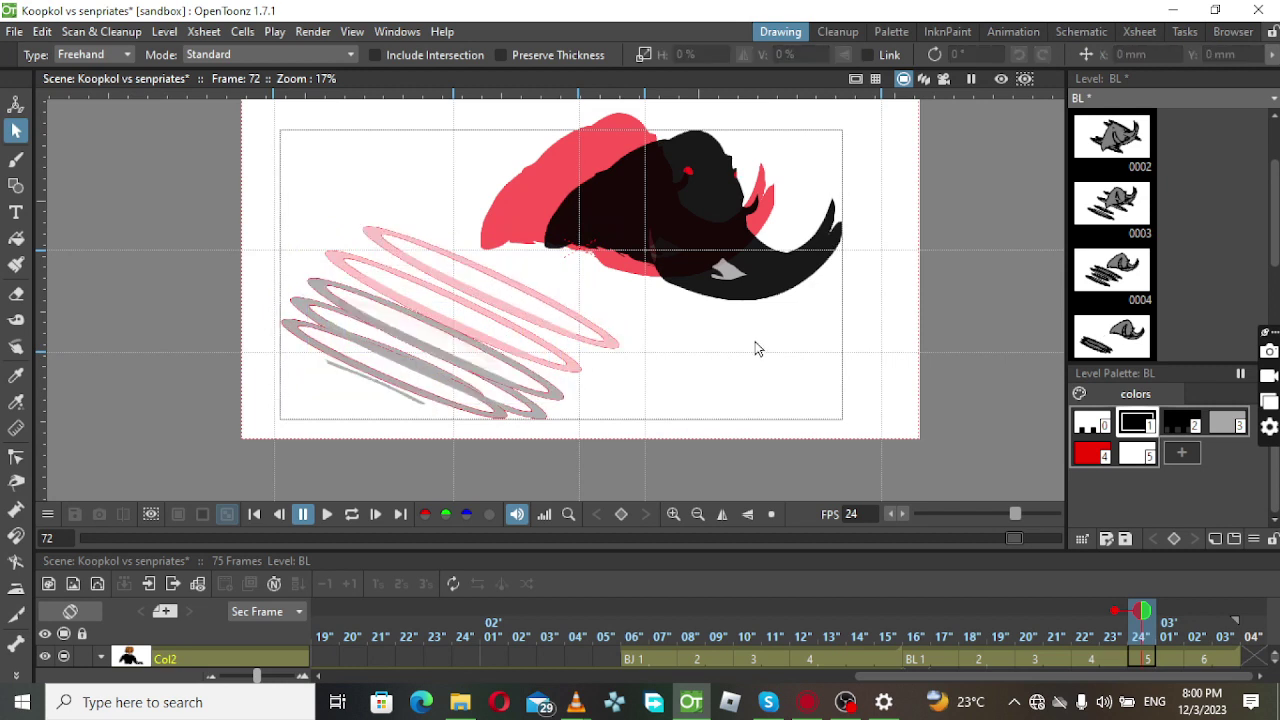
Delete the stray grey line below the ellipses in BL drawing 5.
left_click(395, 399)
key("Delete")
left_click(392, 401)
key("Delete")
left_click_drag(297, 263, 397, 278)
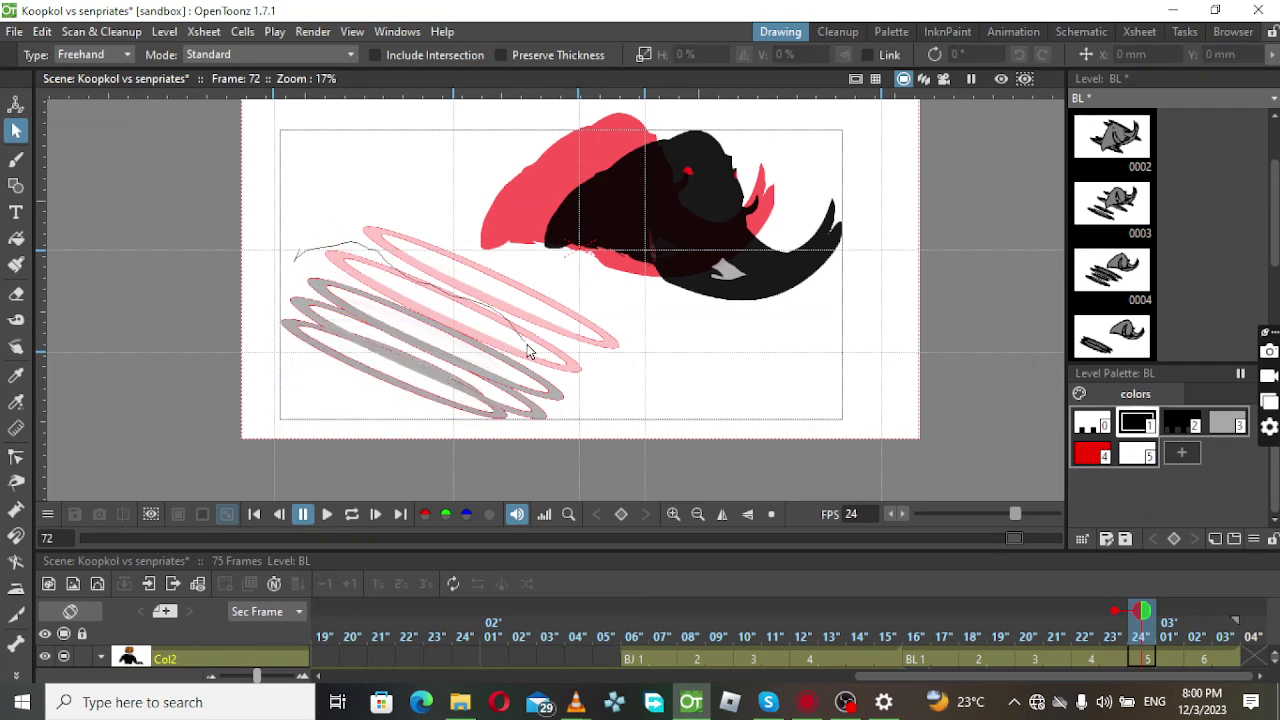
mouse_move(529, 352)
left_mouse_down()
mouse_move(547, 458)
mouse_move(351, 430)
mouse_move(271, 342)
mouse_move(303, 255)
left_mouse_up()
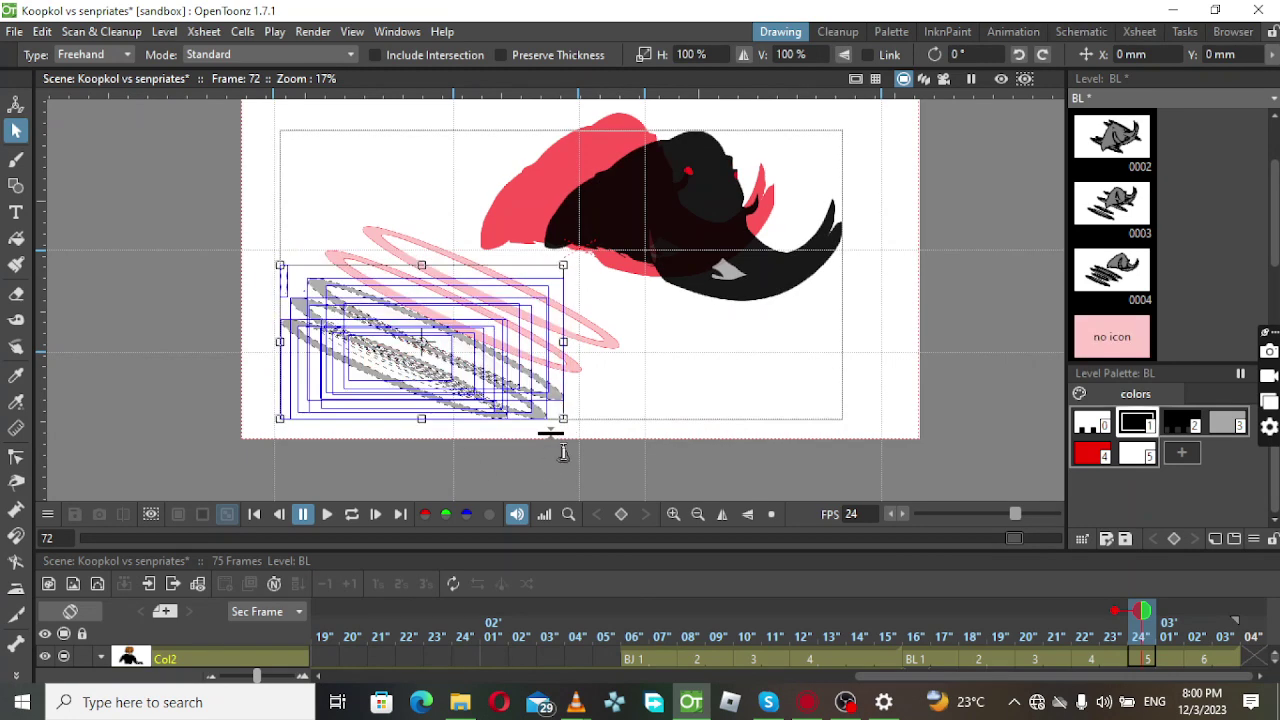
left_click(628, 432)
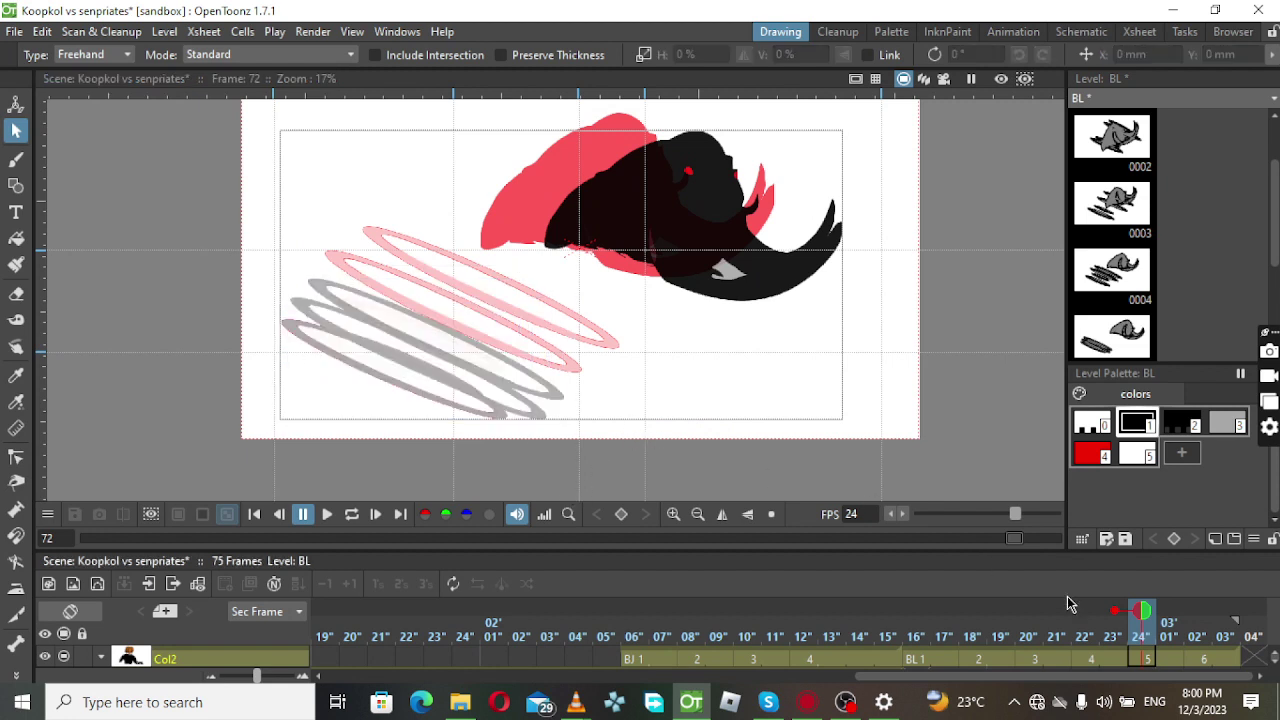
Lower the opacity of the BL palette's grey style 3 to an alpha of 204.
left_click(1110, 660)
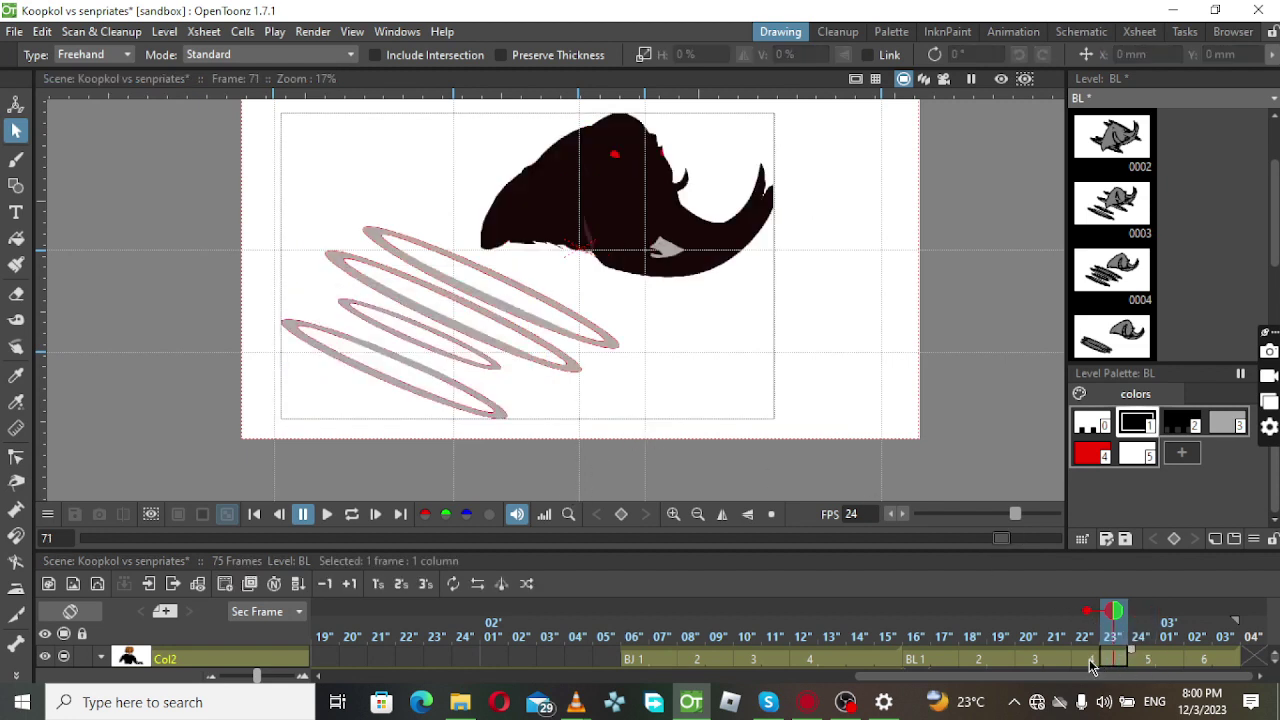
left_click(1143, 660)
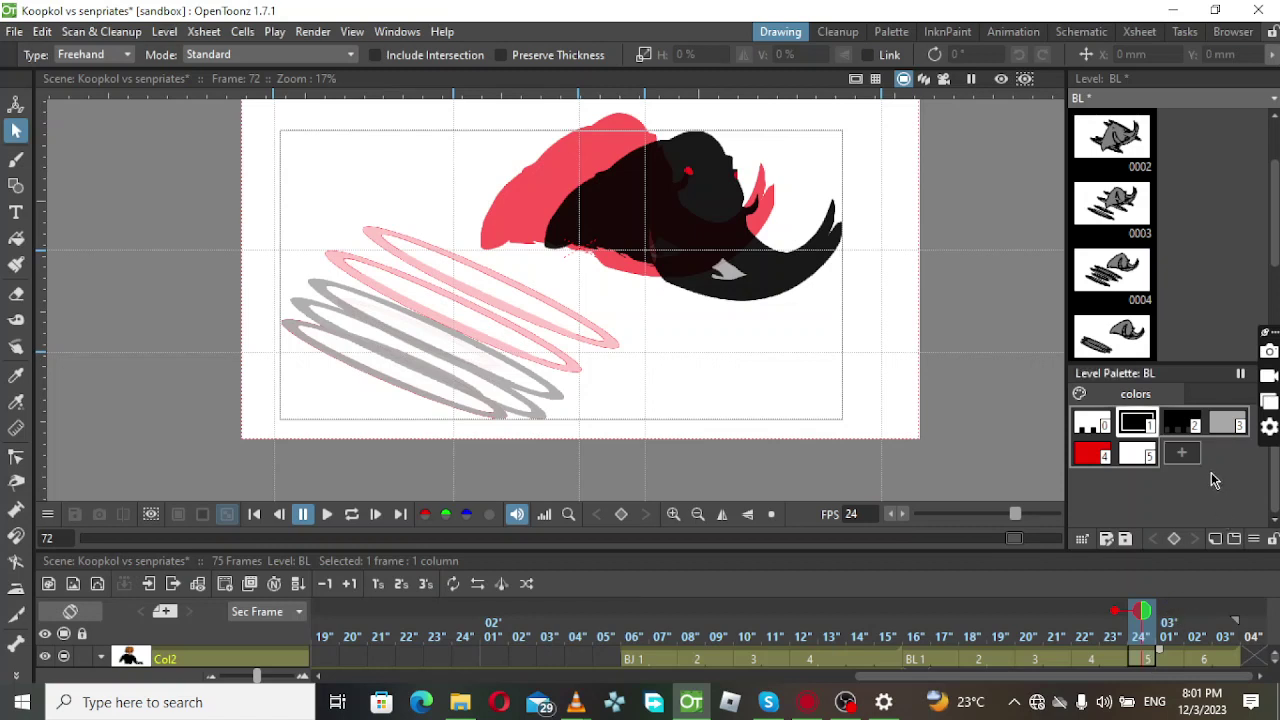
left_click(1227, 428)
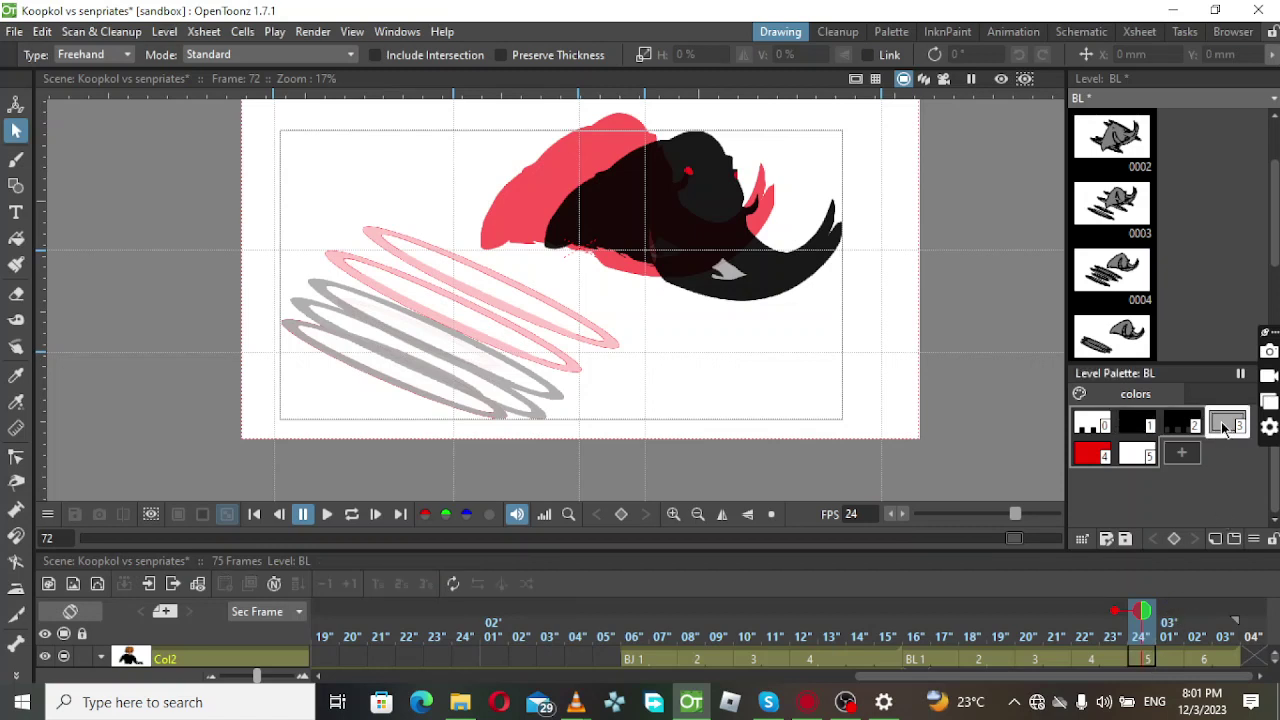
right_click(1224, 428)
left_click(1135, 607)
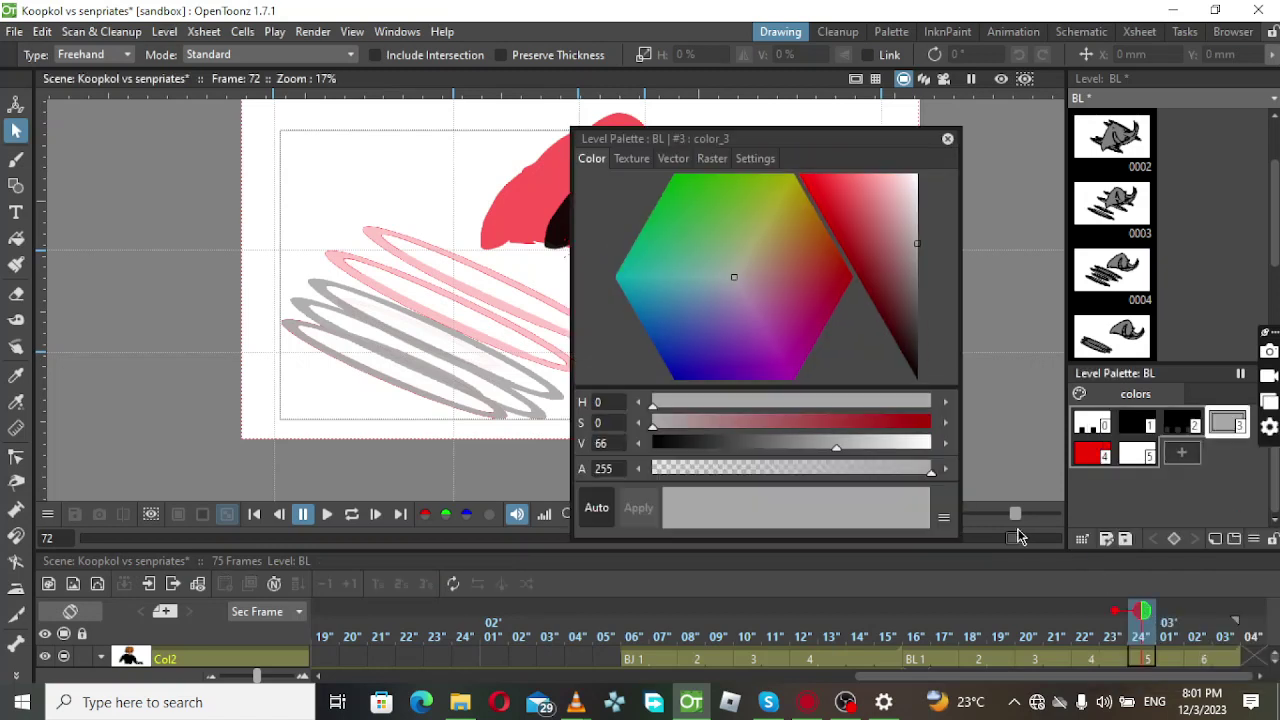
mouse_move(869, 472)
left_mouse_down()
mouse_move(836, 471)
mouse_move(869, 470)
left_mouse_up()
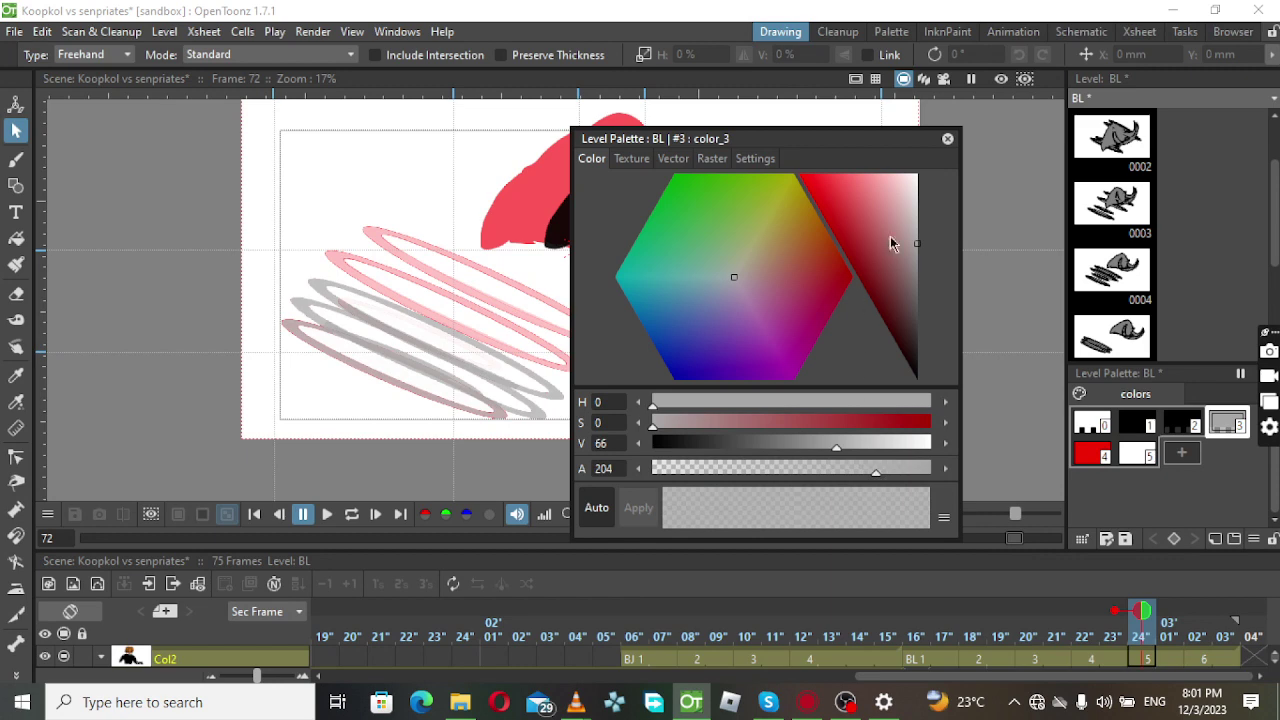
left_click(947, 138)
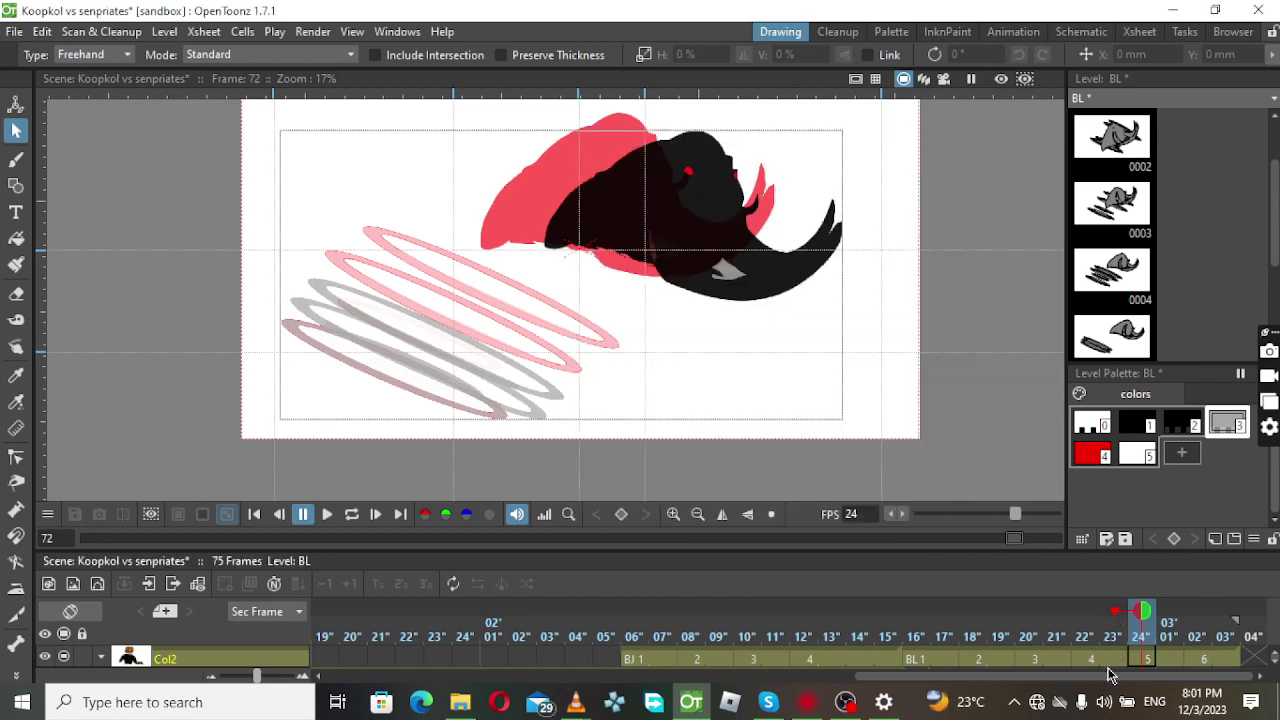
Go through BL drawings 1 to 6 and compare how the grey ellipses look and move between them.
left_click(1137, 662)
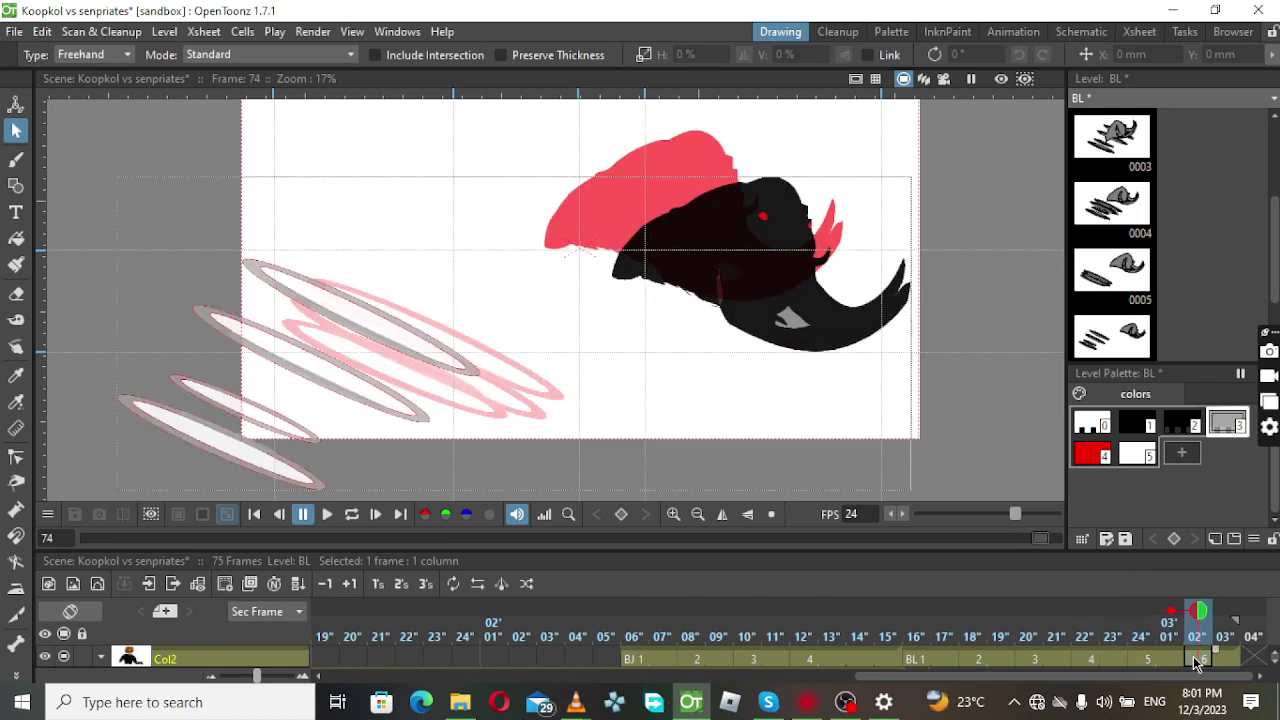
left_click(1094, 658)
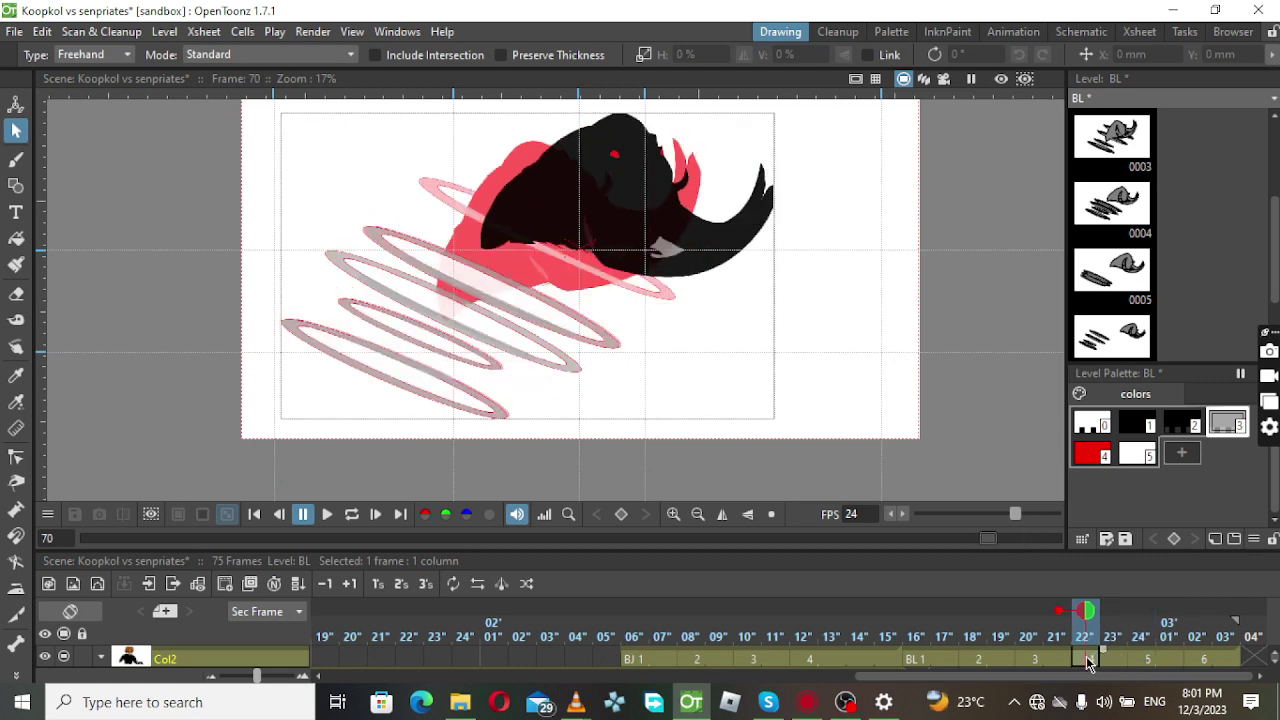
left_click(918, 662)
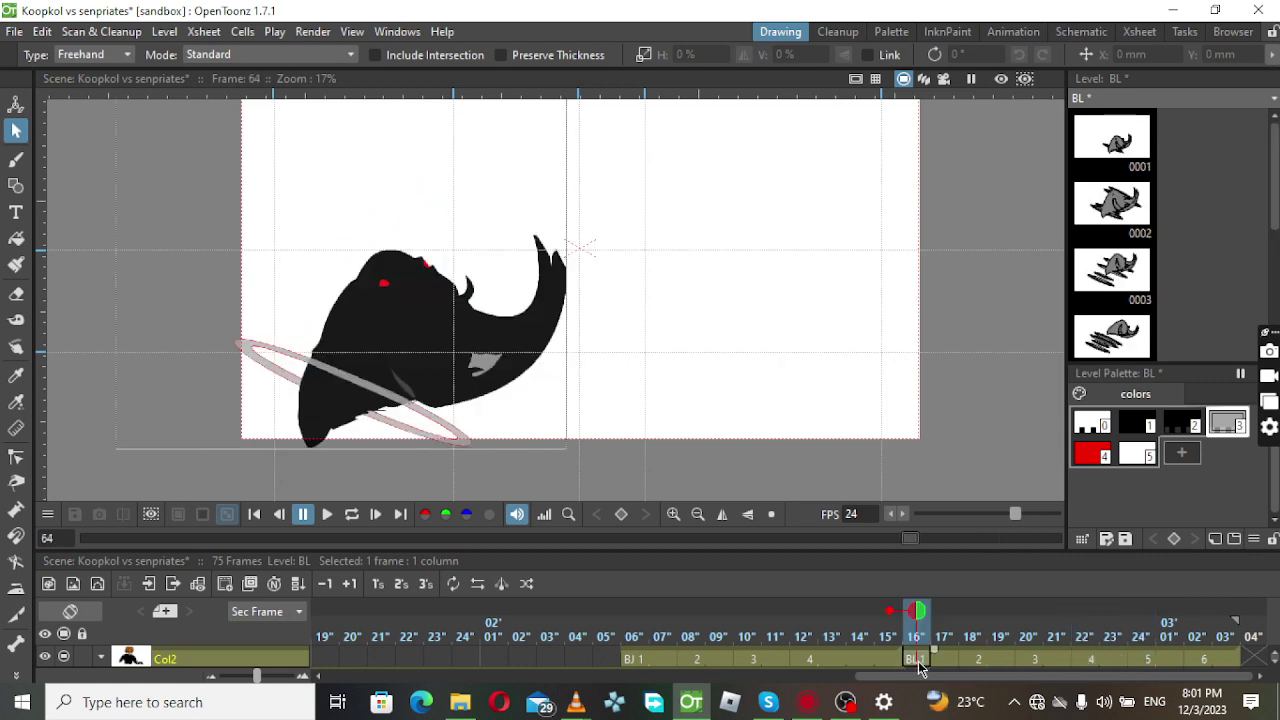
left_click(978, 659)
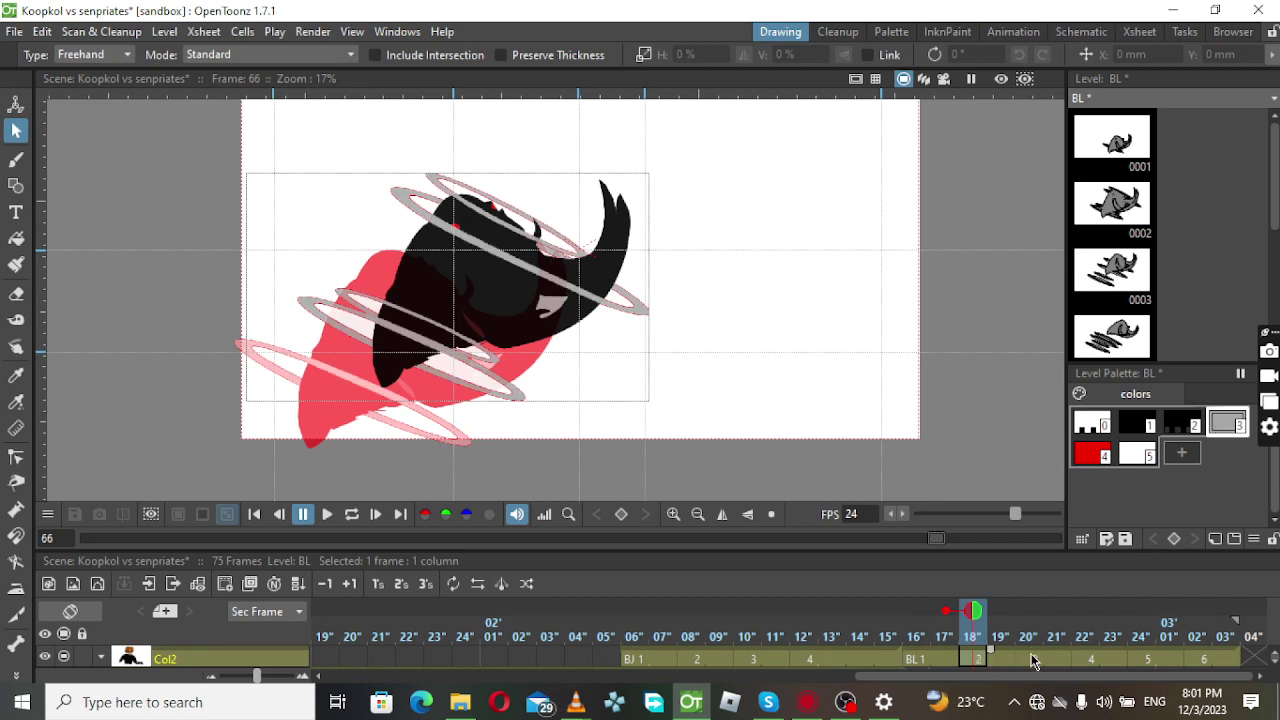
left_click(1033, 661)
left_click(1093, 668)
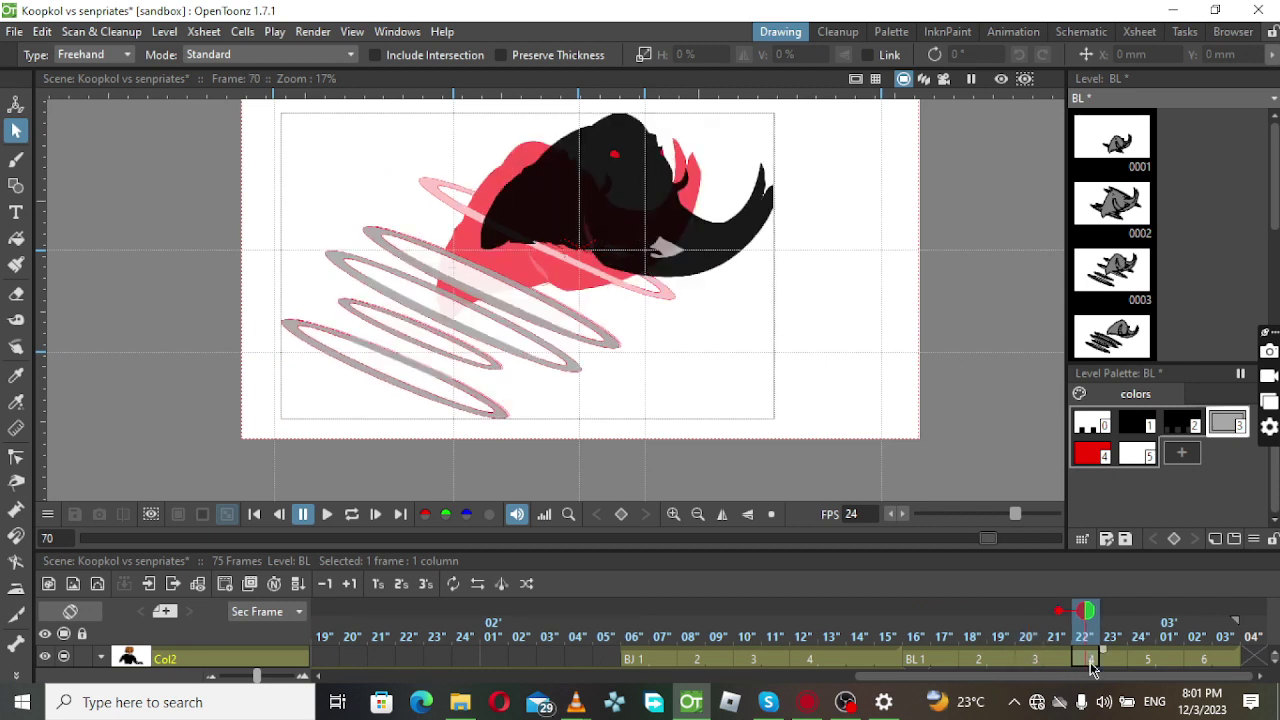
left_click(1136, 668)
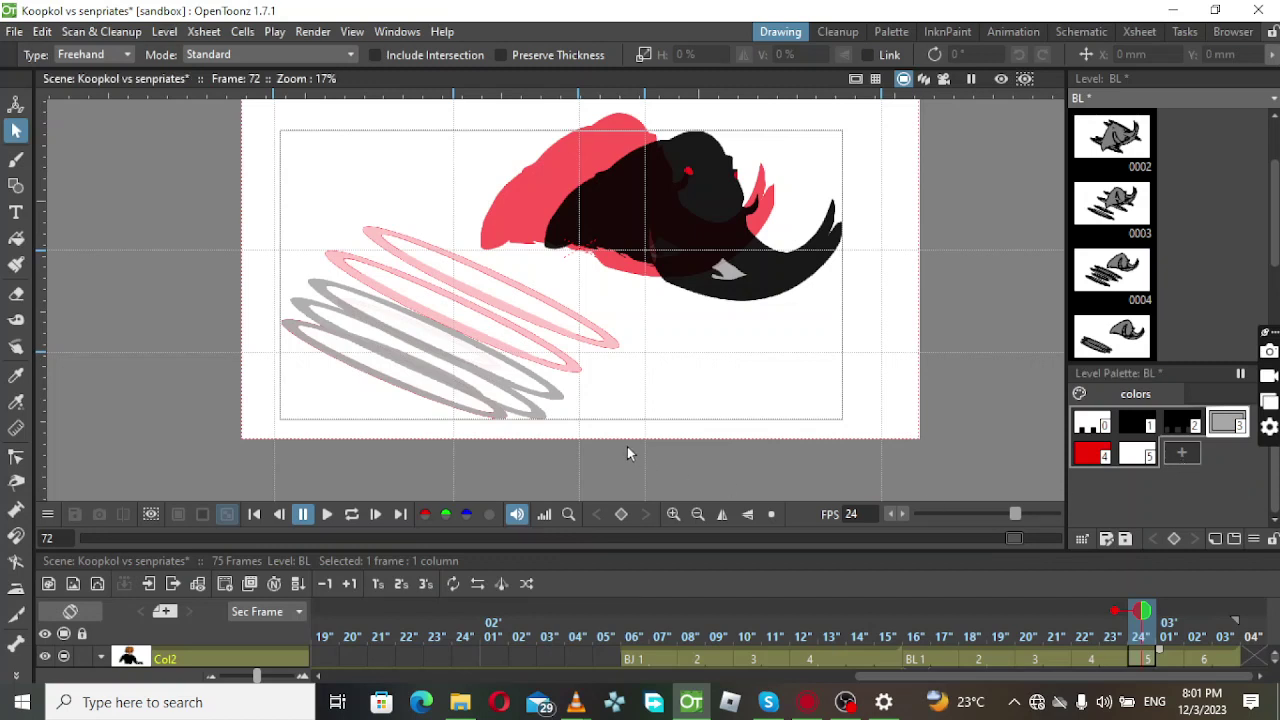
left_click(447, 414)
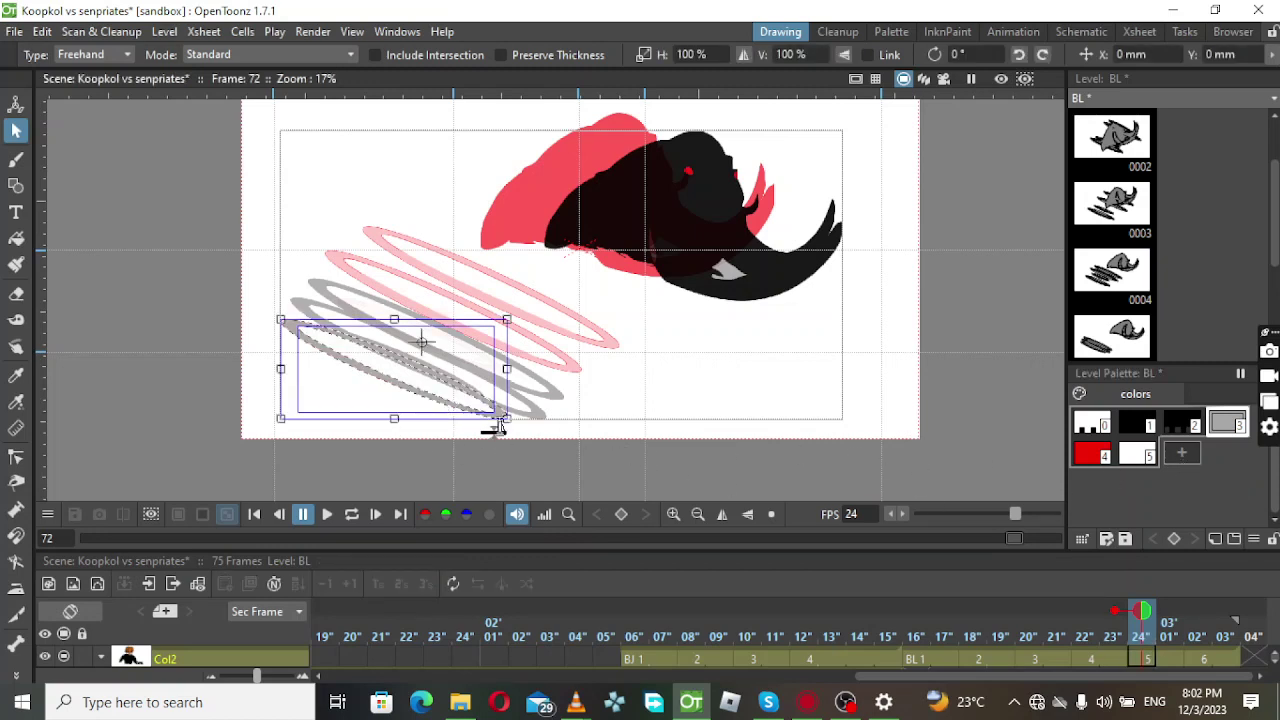
left_click(698, 378)
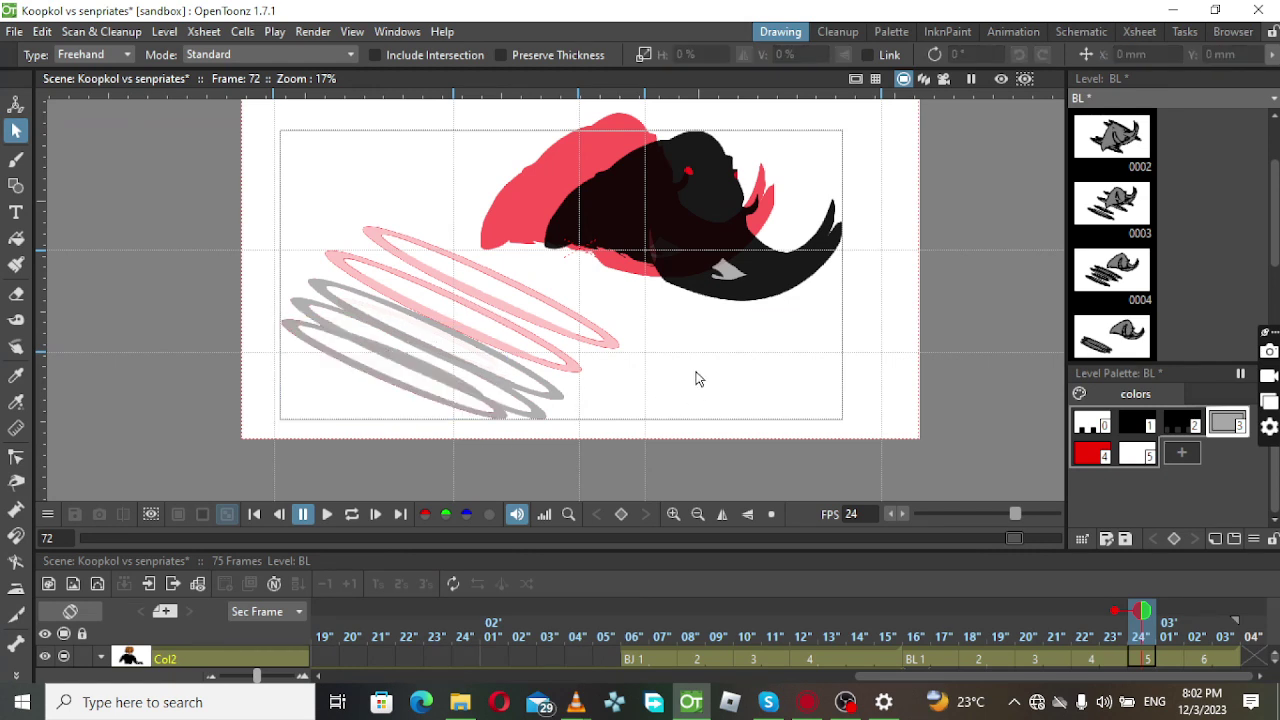
left_click(1025, 660)
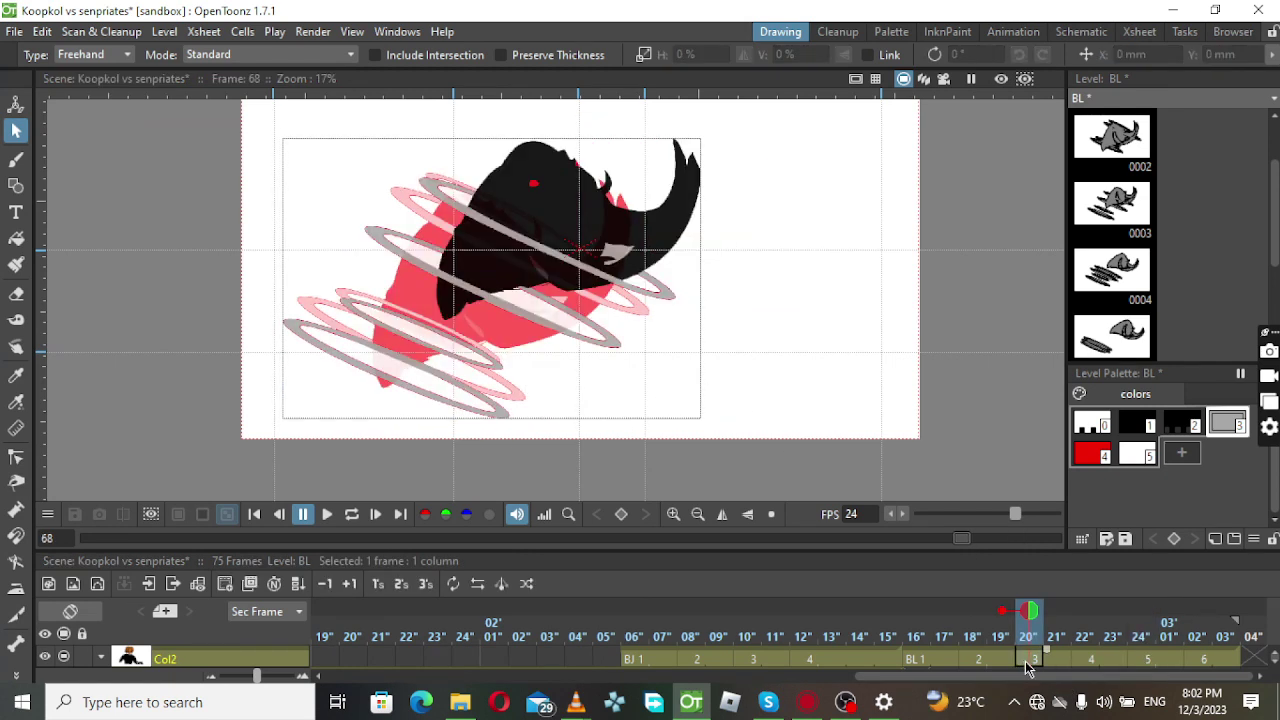
left_click(1093, 662)
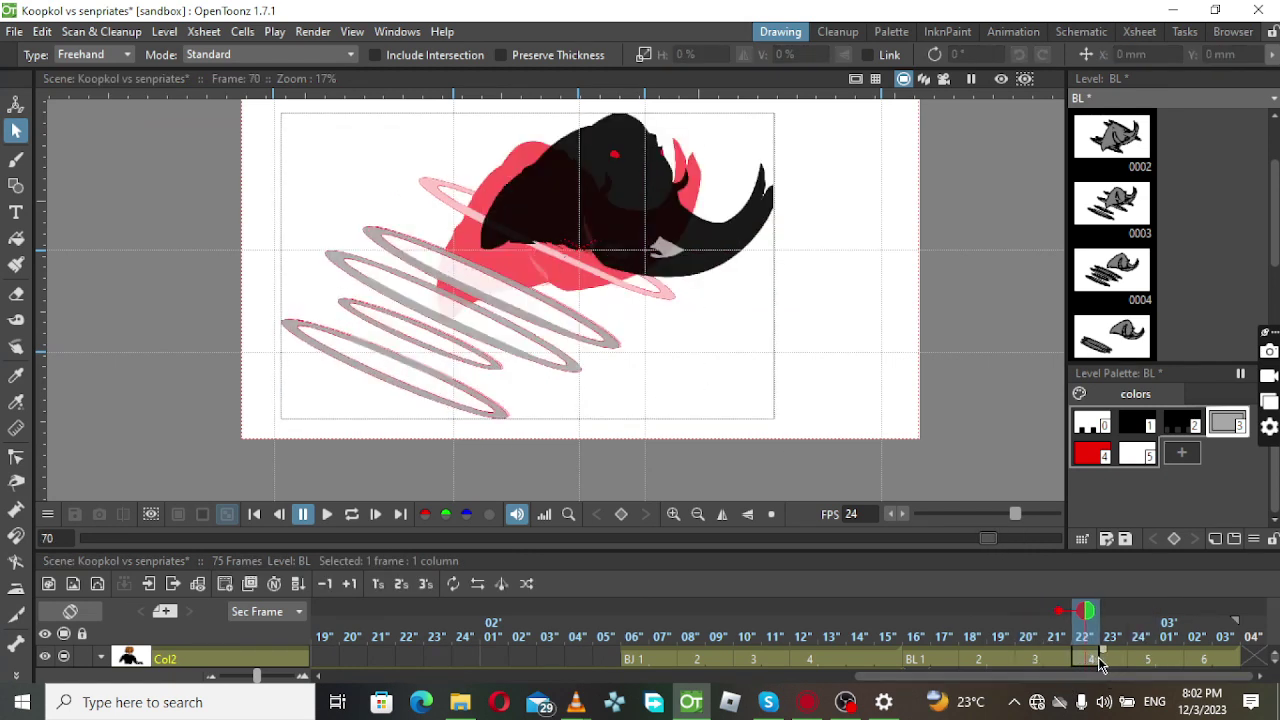
Add a second grey style with alpha 175 to the BL palette and fill the ellipses in BL drawing 5 with it.
left_click(1146, 659)
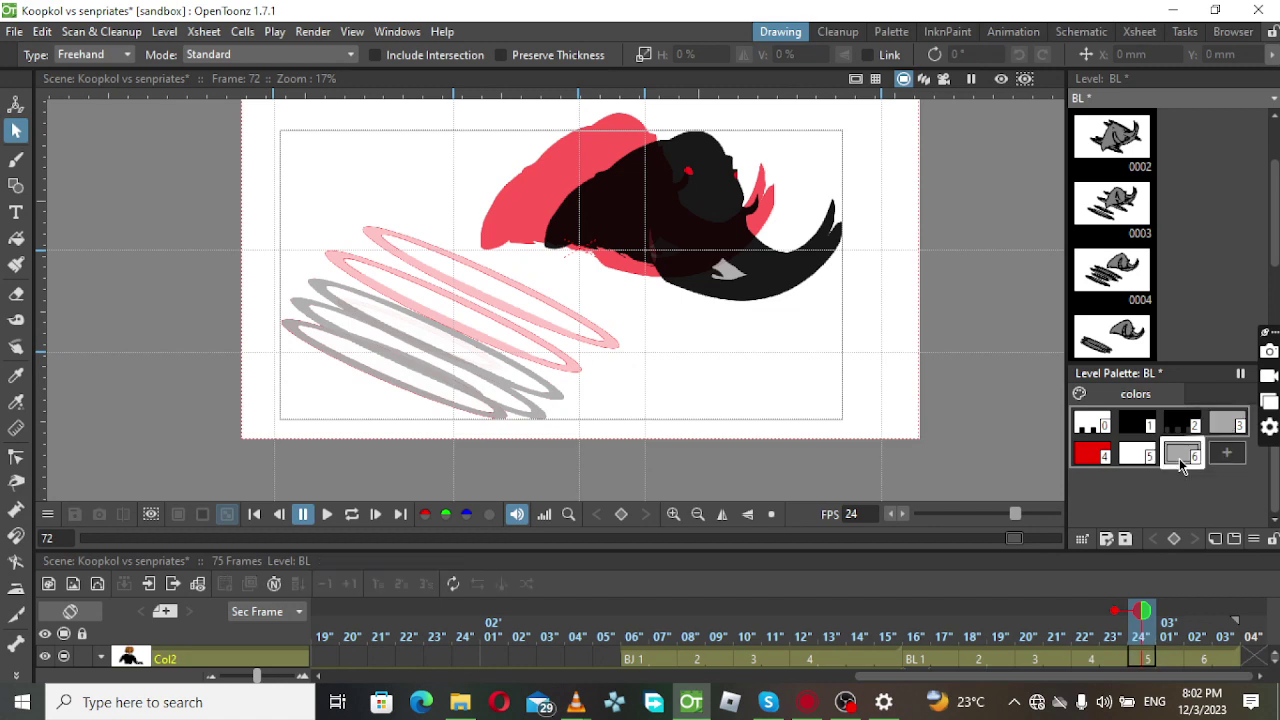
right_click(1176, 466)
left_click(1148, 378)
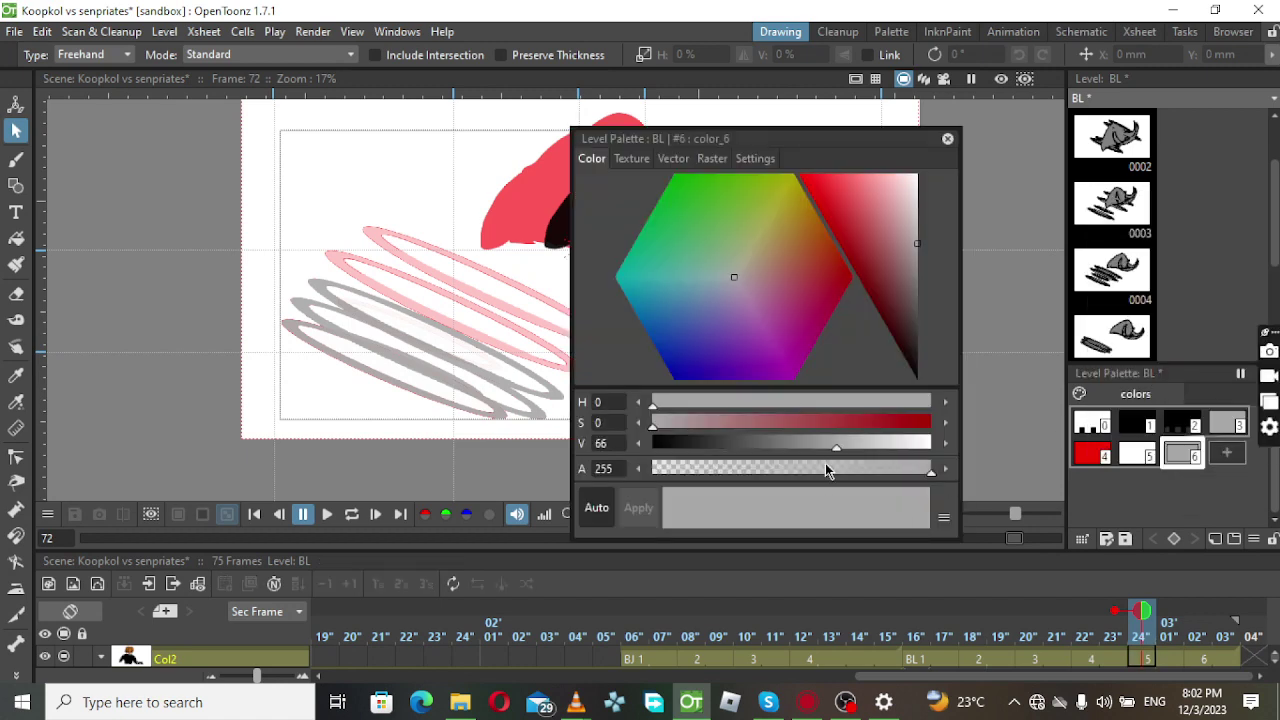
left_click_drag(826, 466, 845, 470)
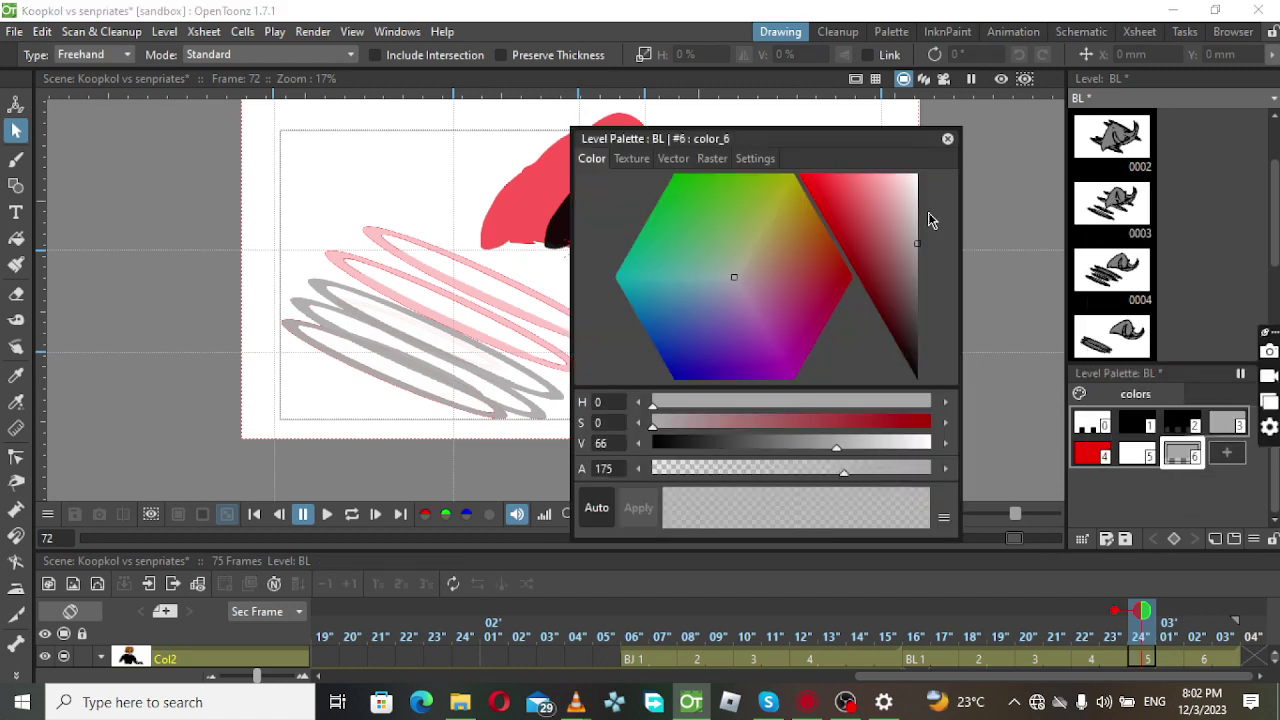
left_click(947, 138)
key("f")
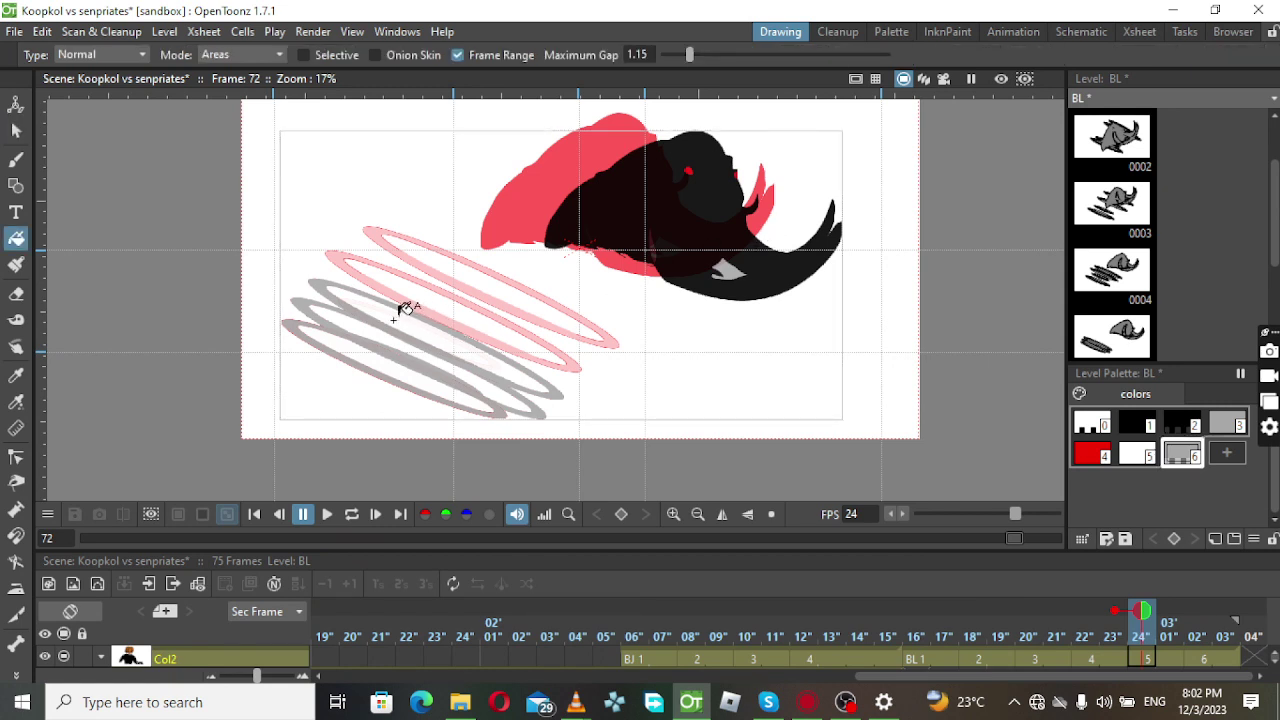
left_click(301, 302)
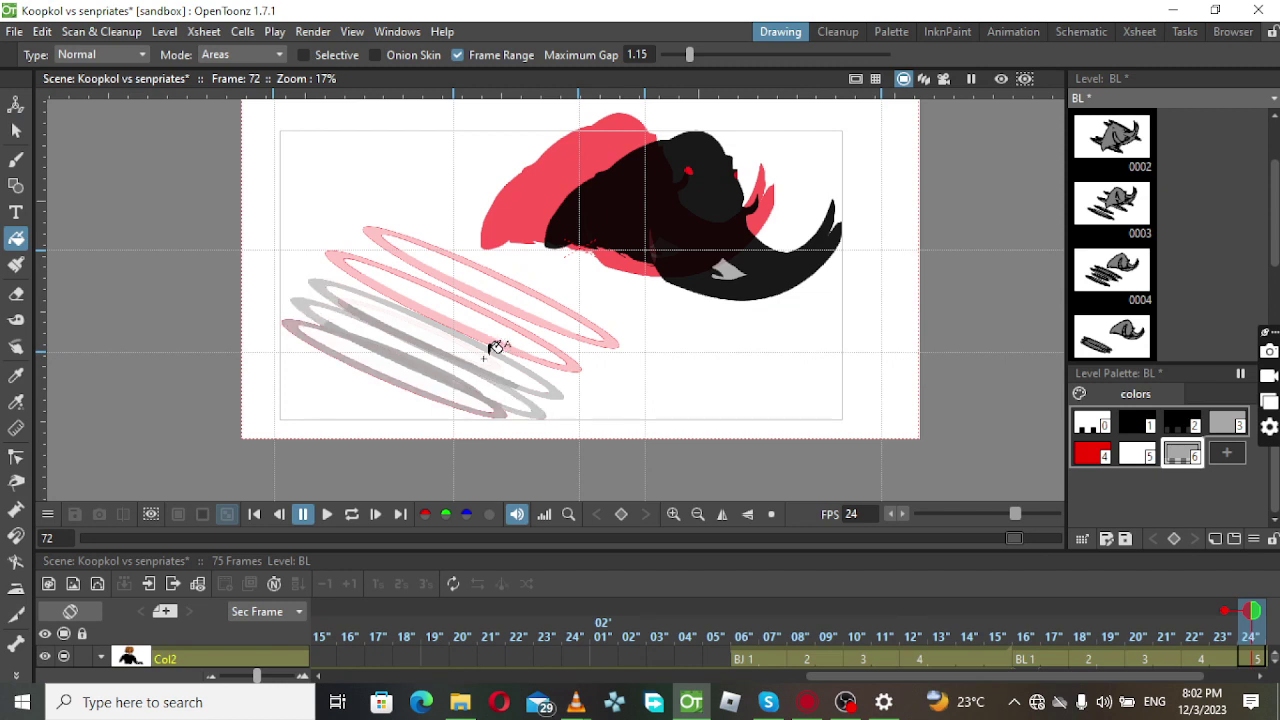
Play the animation in a loop to review the motion of the character and its ellipses.
left_click_drag(1185, 676, 1232, 672)
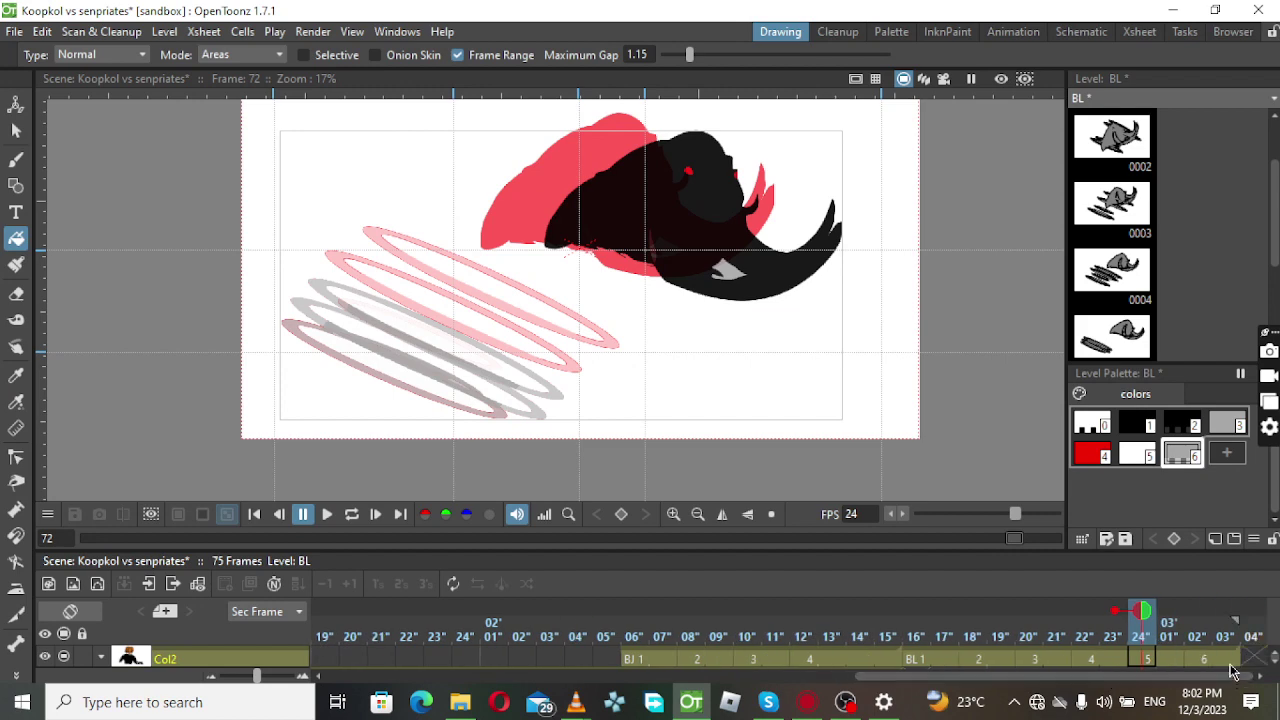
left_click(353, 515)
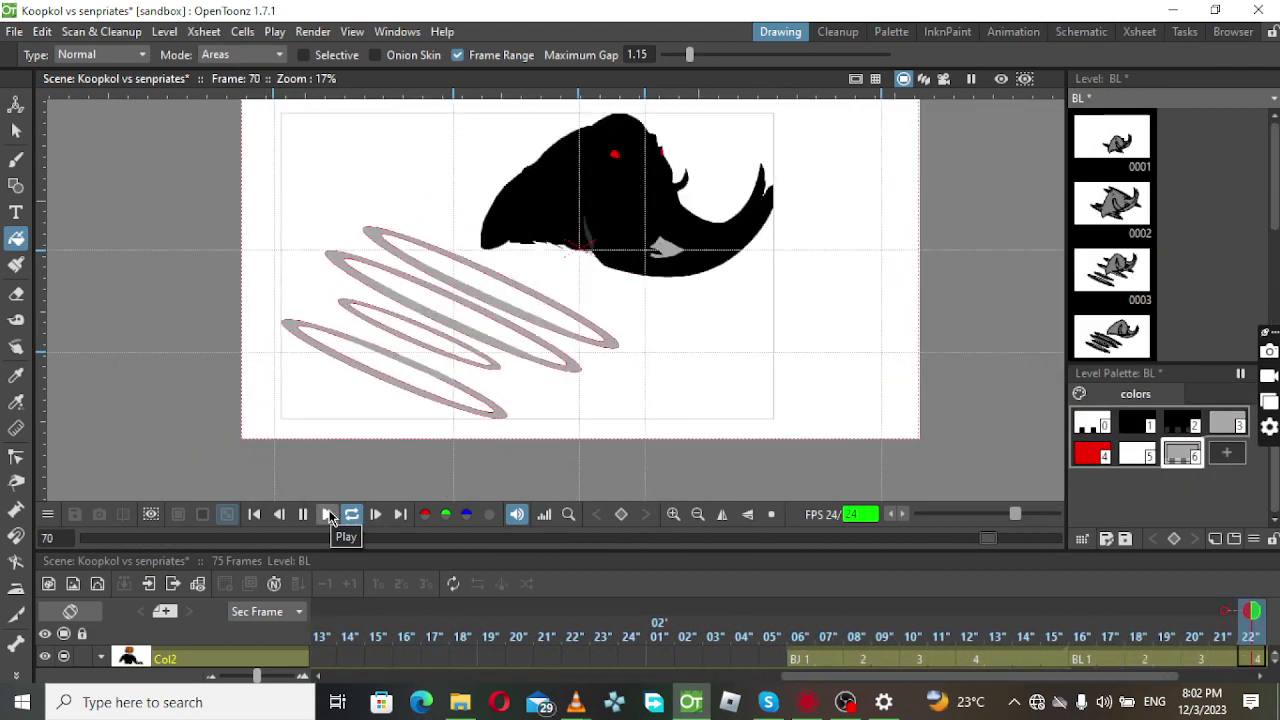
left_click(329, 510)
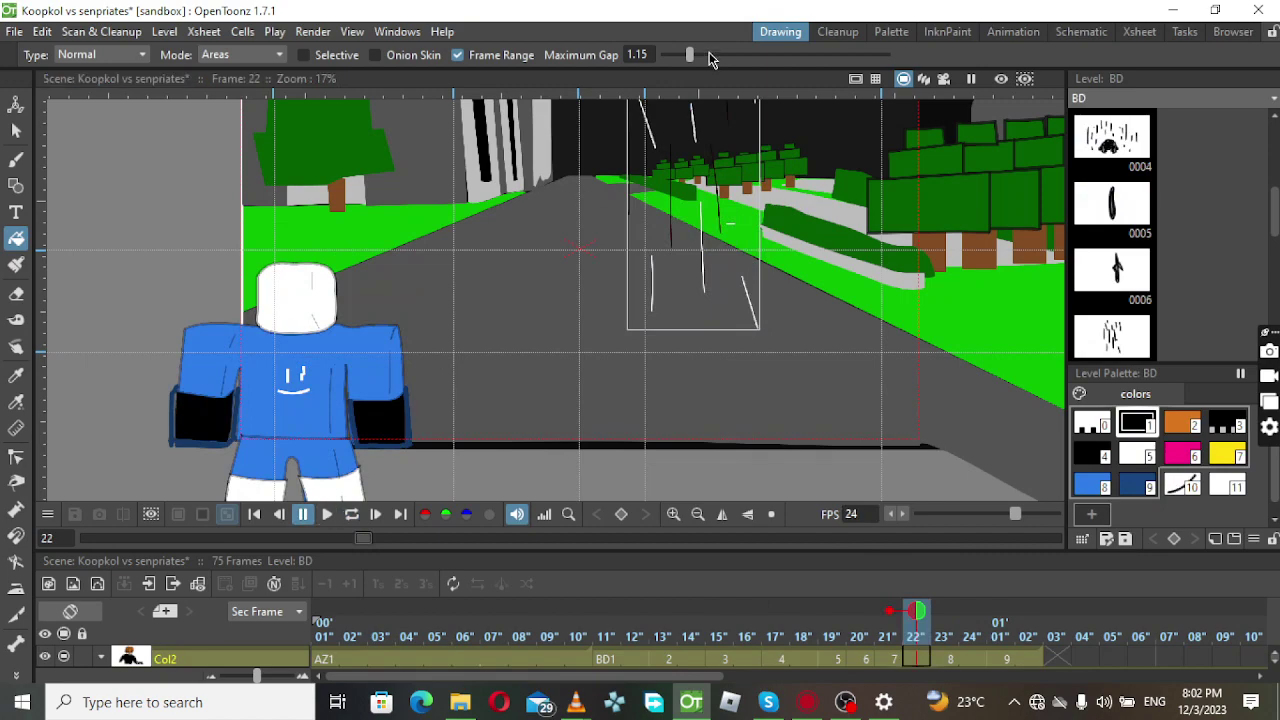